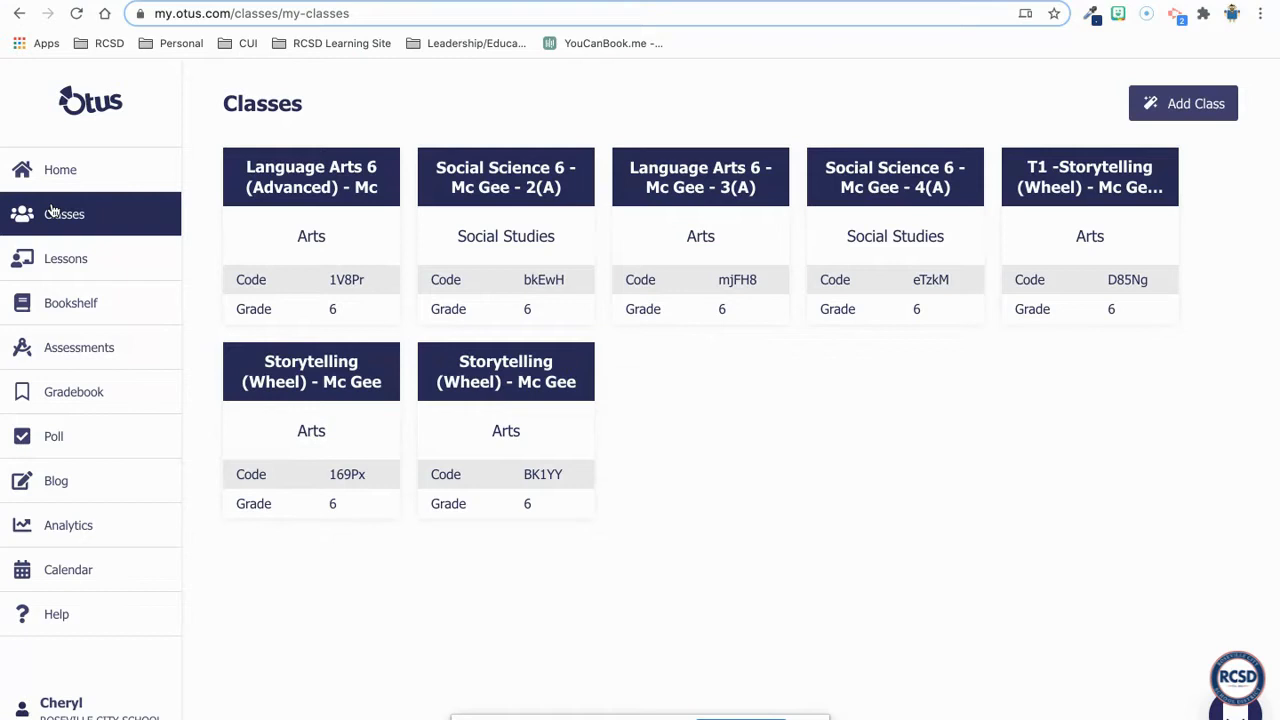
- Open the assessments list, view the Elem - RCSD Learning Levels Formative Rubric Blank, and return to the list
left_click(67, 357)
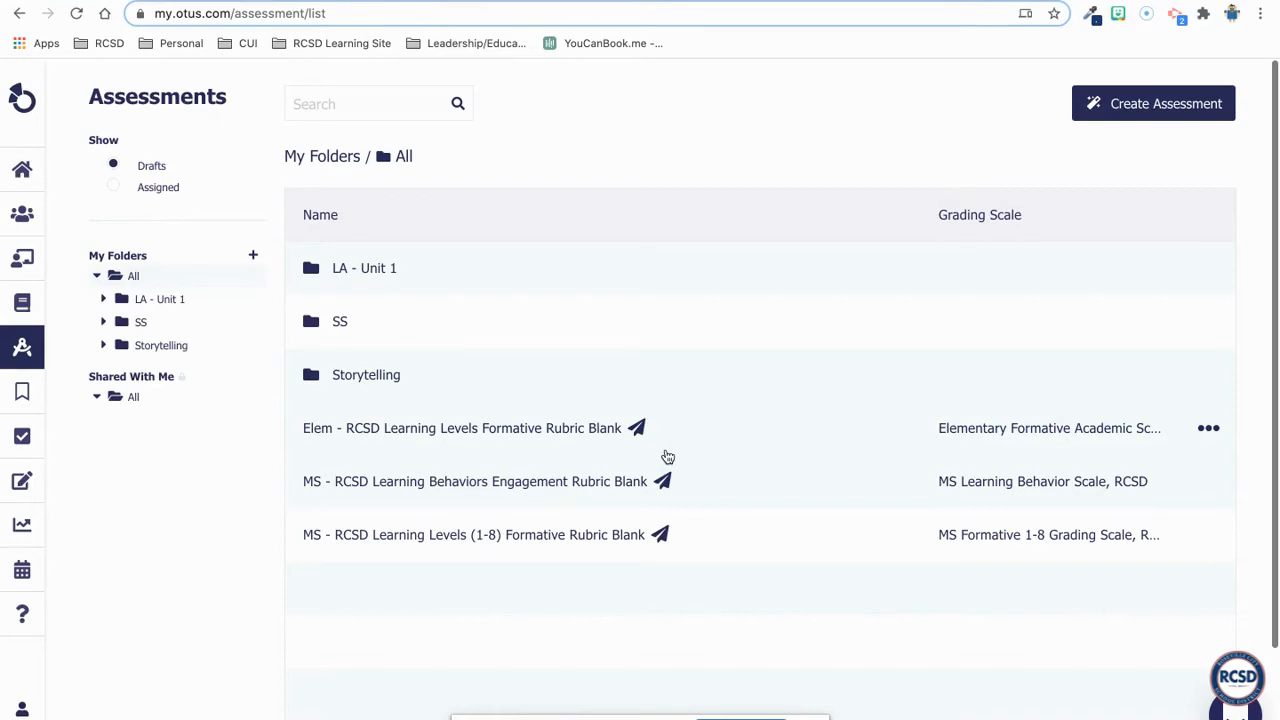
mouse_move(639, 429)
left_click(436, 429)
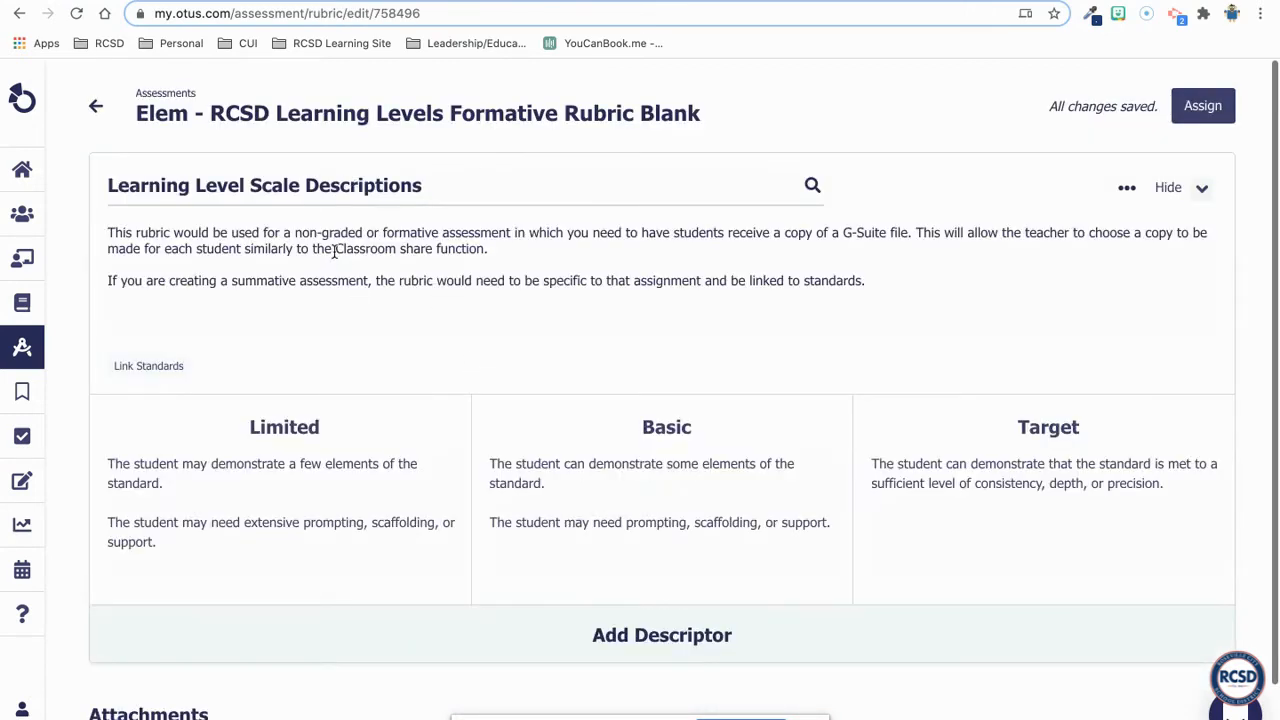
left_click(96, 106)
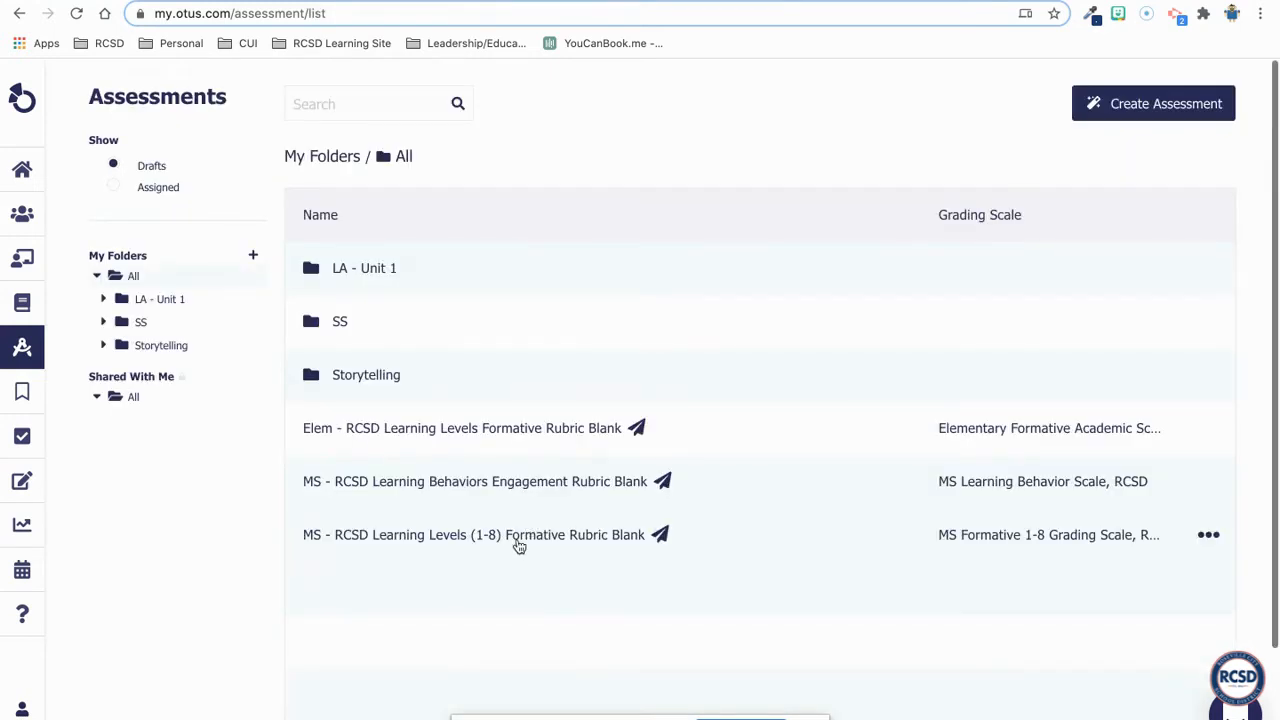
- Review the level descriptions of the MS - RCSD Learning Levels (1-8) Formative Rubric Blank, then return to the list
left_click(519, 546)
scroll(404, 417, "right", 2)
scroll(404, 417, "left", 2)
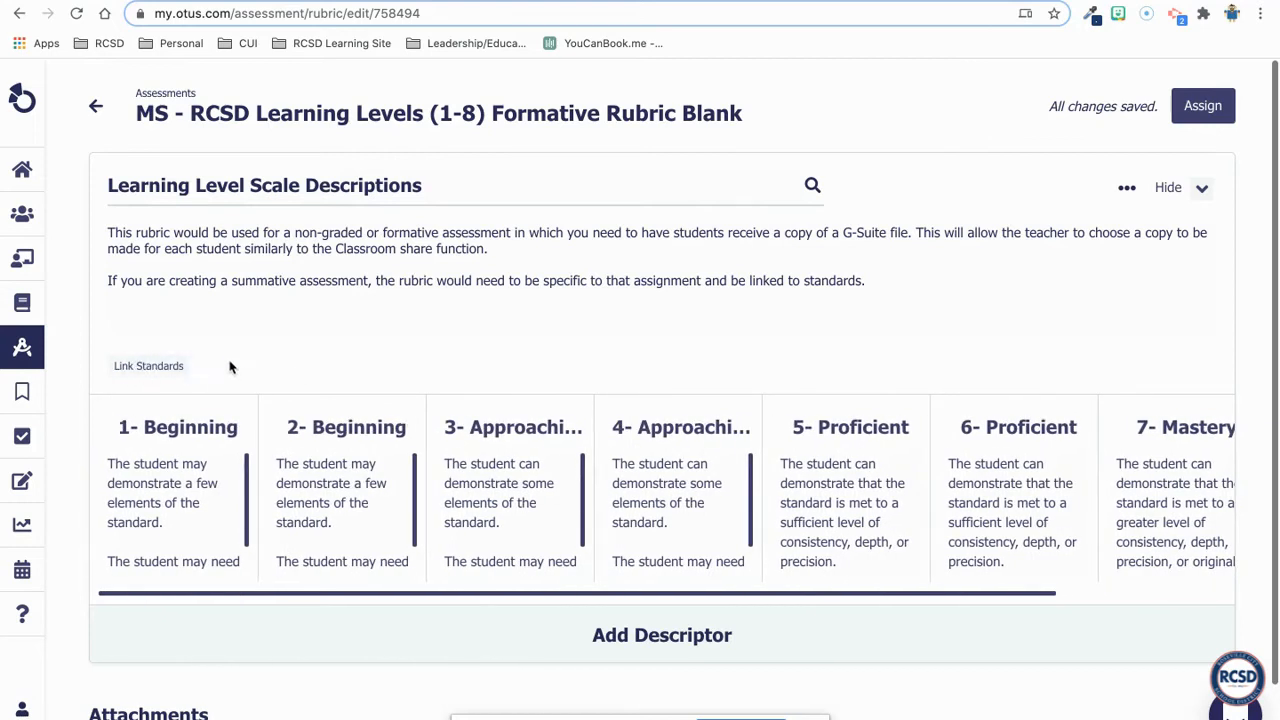
left_click(96, 108)
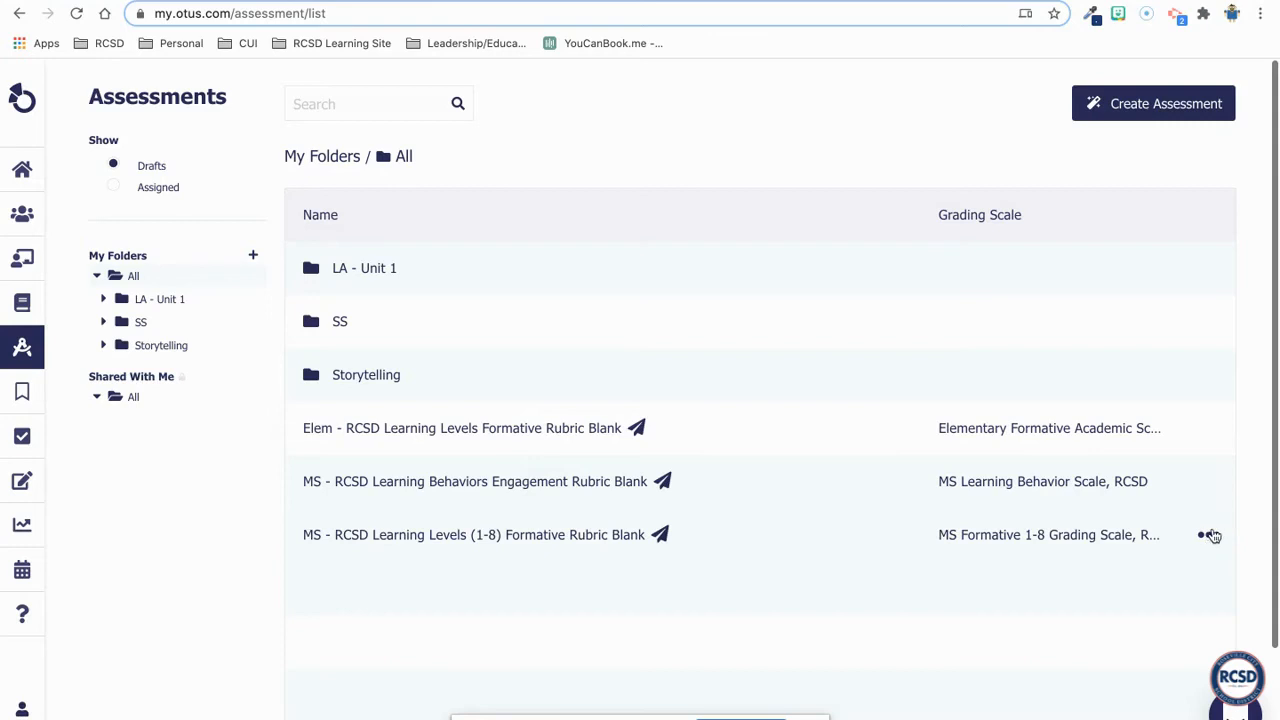
- Clone the MS - RCSD Learning Levels (1-8) Formative Rubric Blank and name the copy "MS - Assignment 1 Formative Rubric"
left_click(1209, 536)
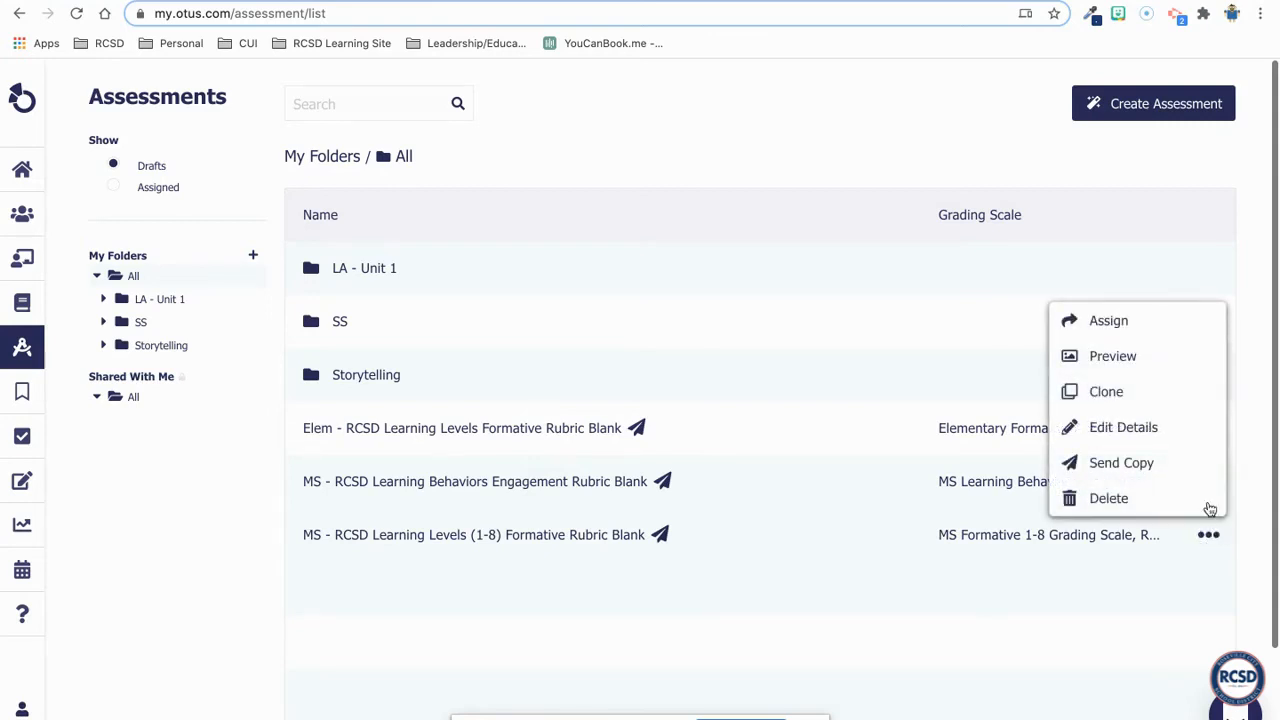
left_click(1160, 400)
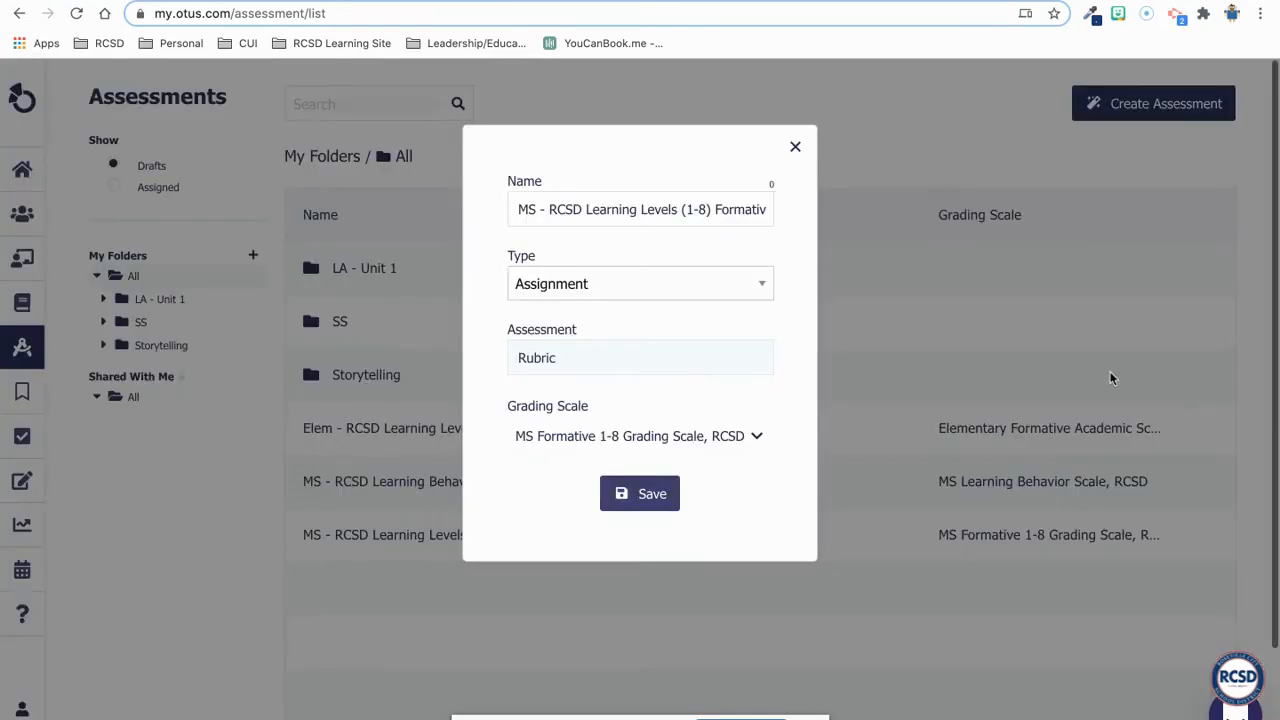
double_click(631, 209)
triple_click(631, 209)
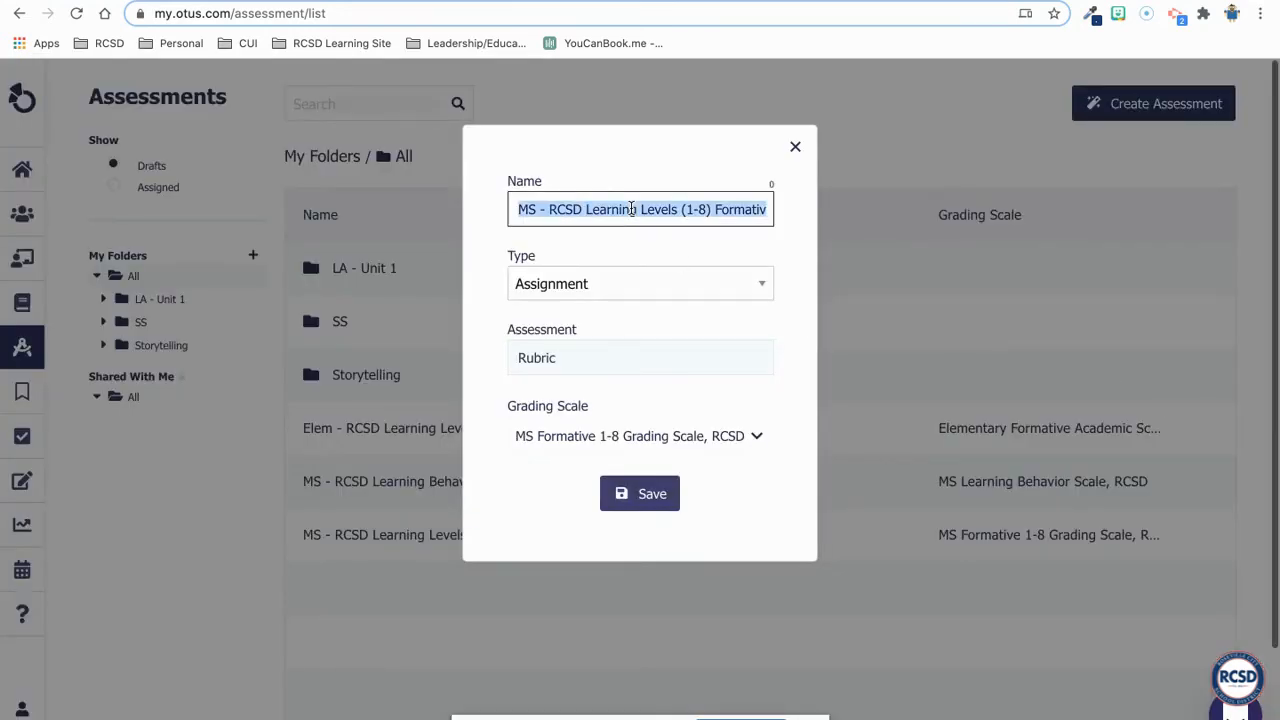
left_click(668, 209)
left_click_drag(714, 209, 557, 206)
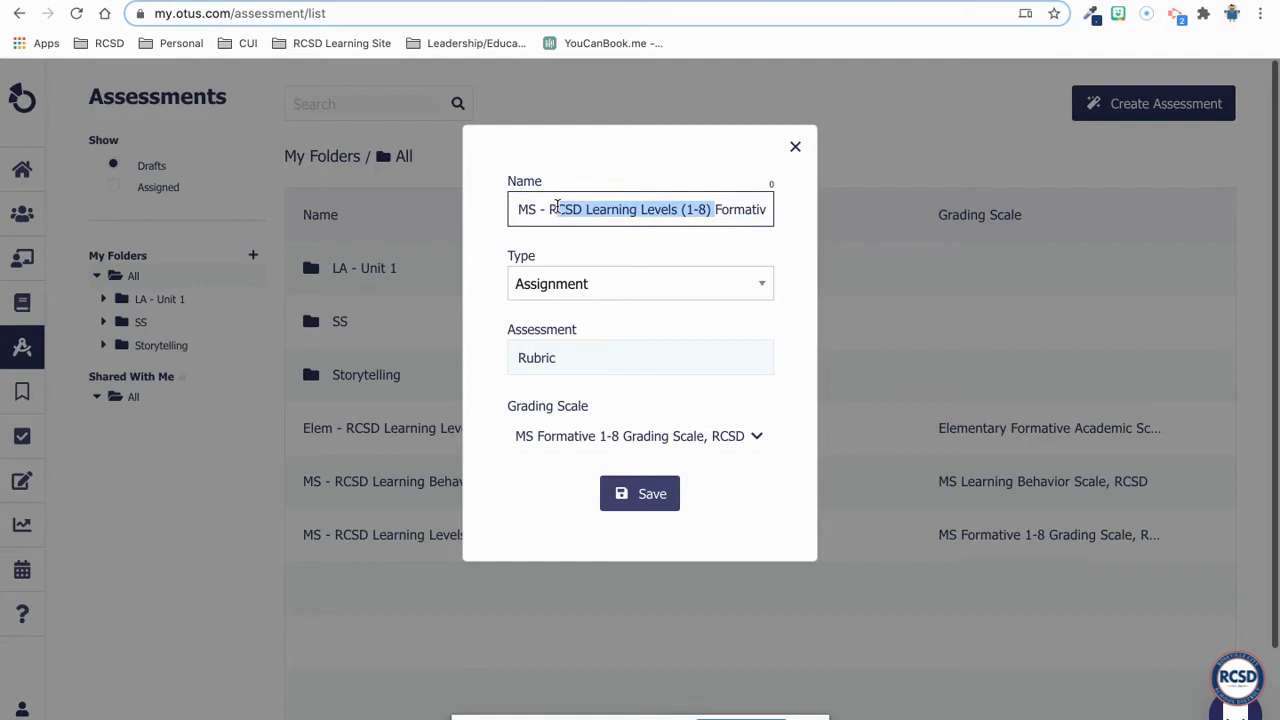
key("BackSpace")
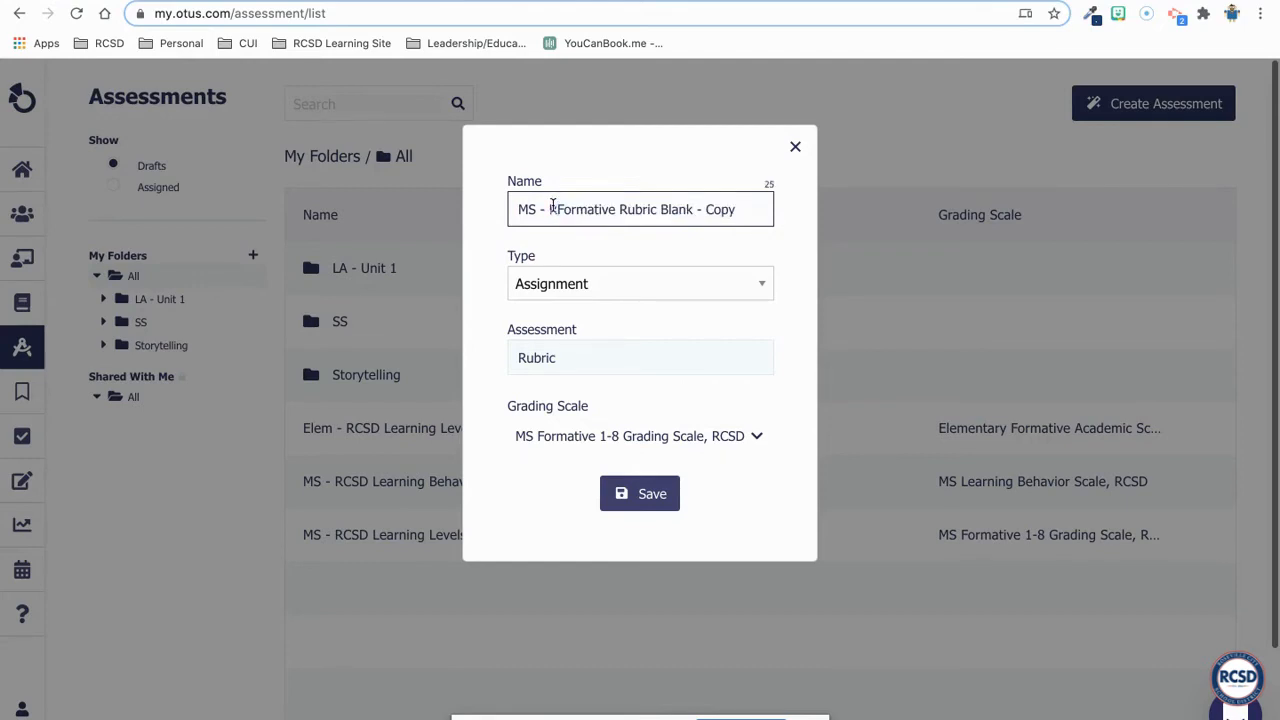
key("BackSpace")
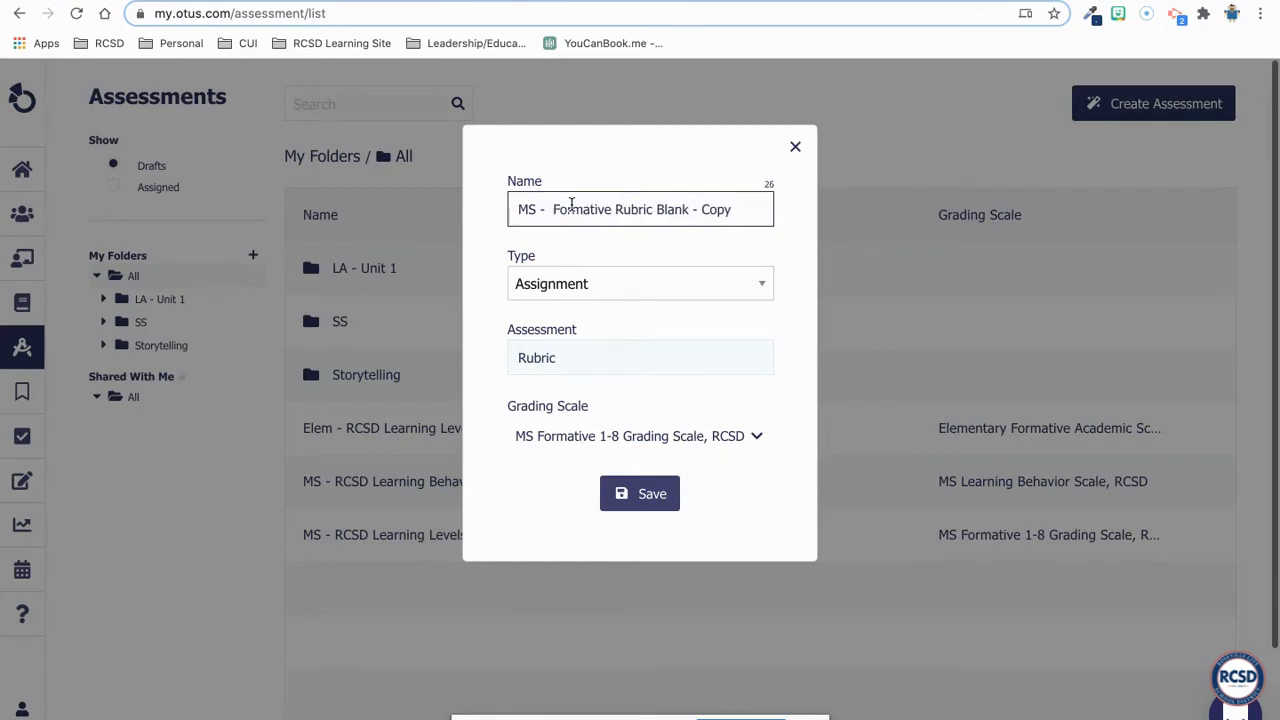
type("Assignment ")
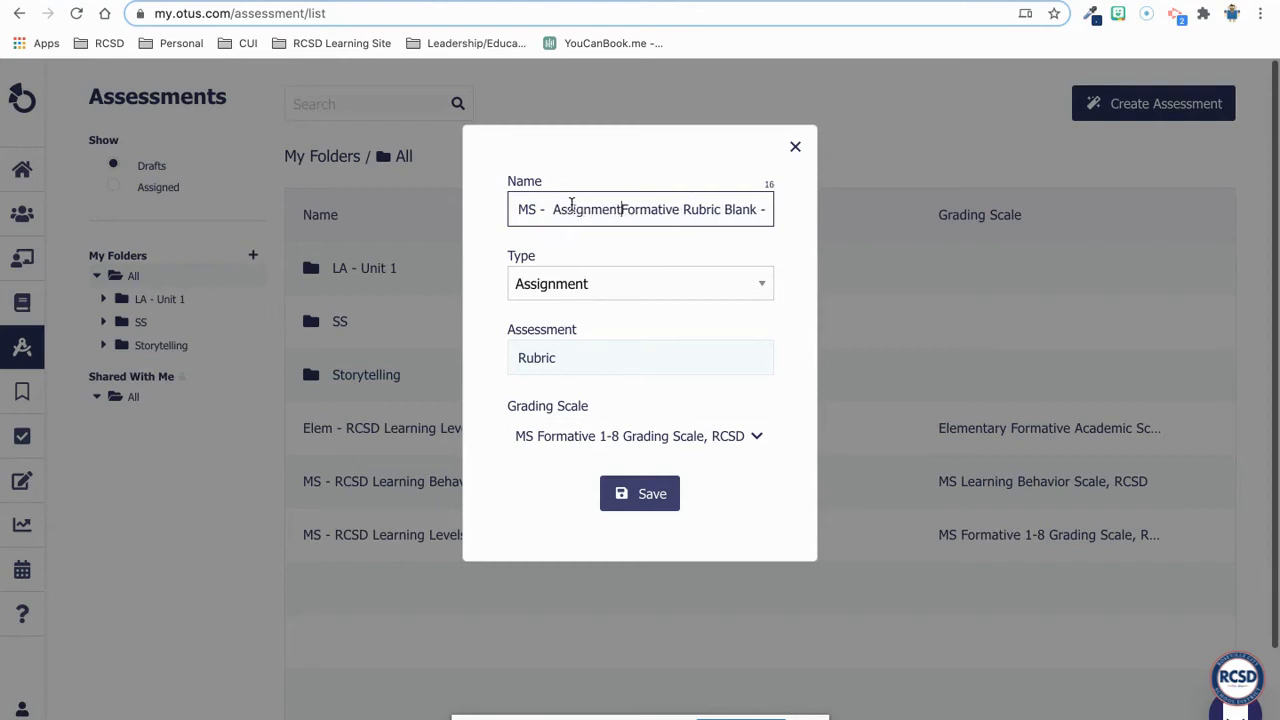
type("1")
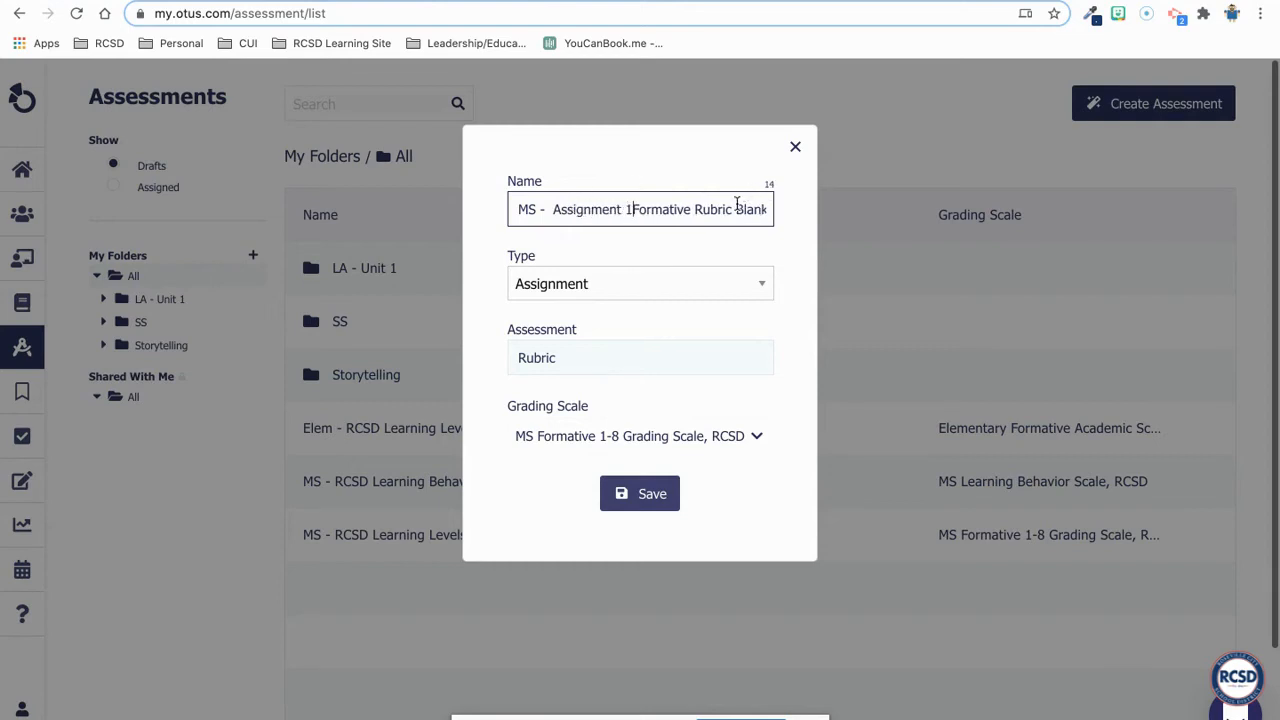
left_click_drag(738, 209, 851, 223)
key("BackSpace")
left_click(630, 209)
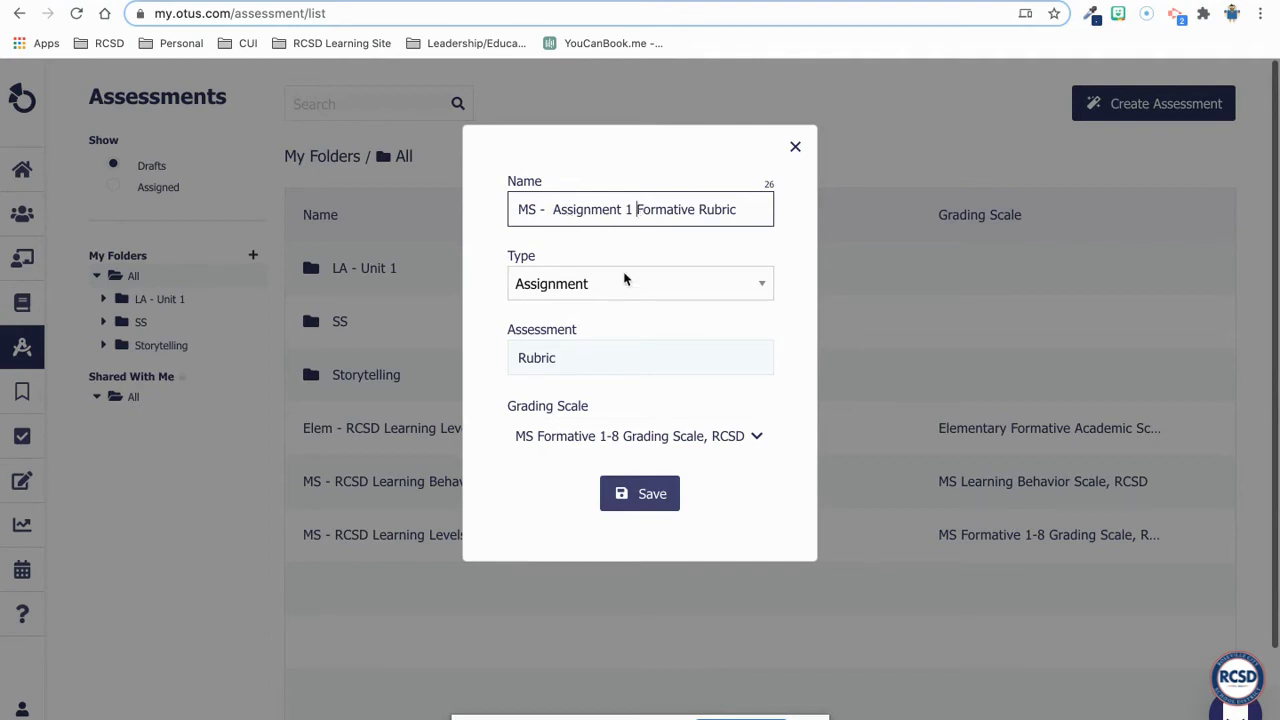
- Set the cloned rubric's type to Project and save the clone
left_click(600, 294)
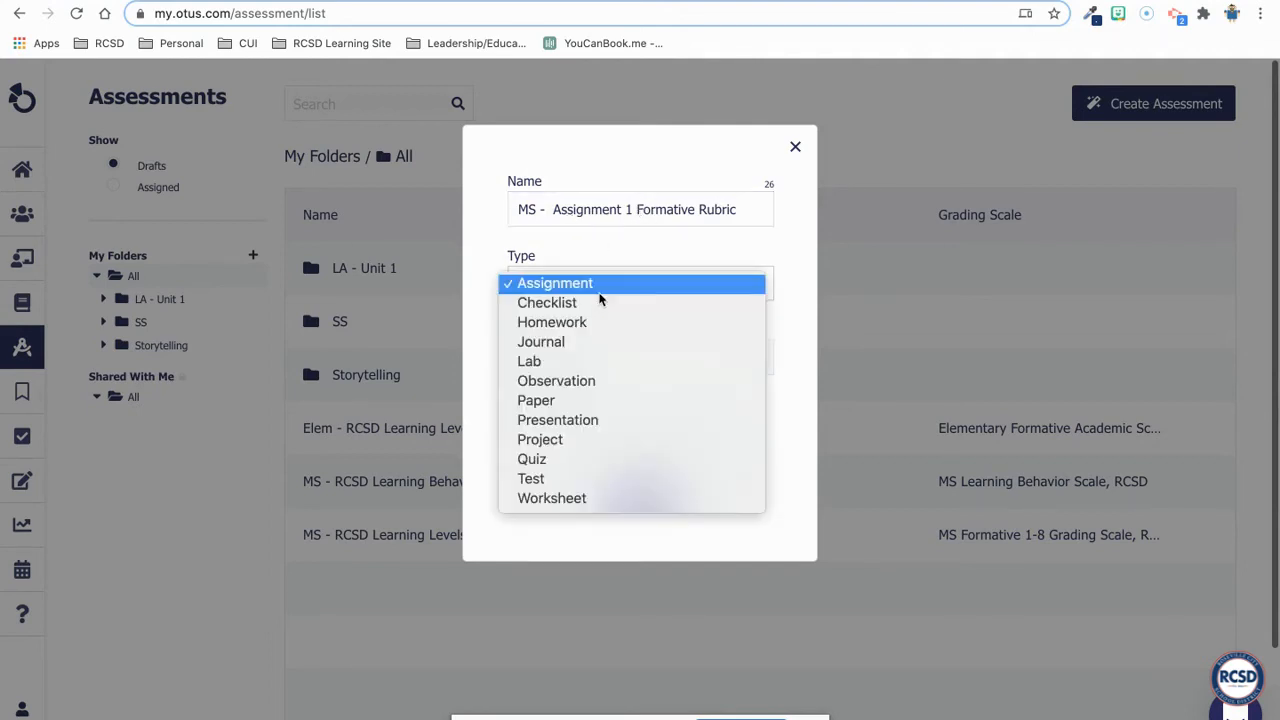
left_click(546, 439)
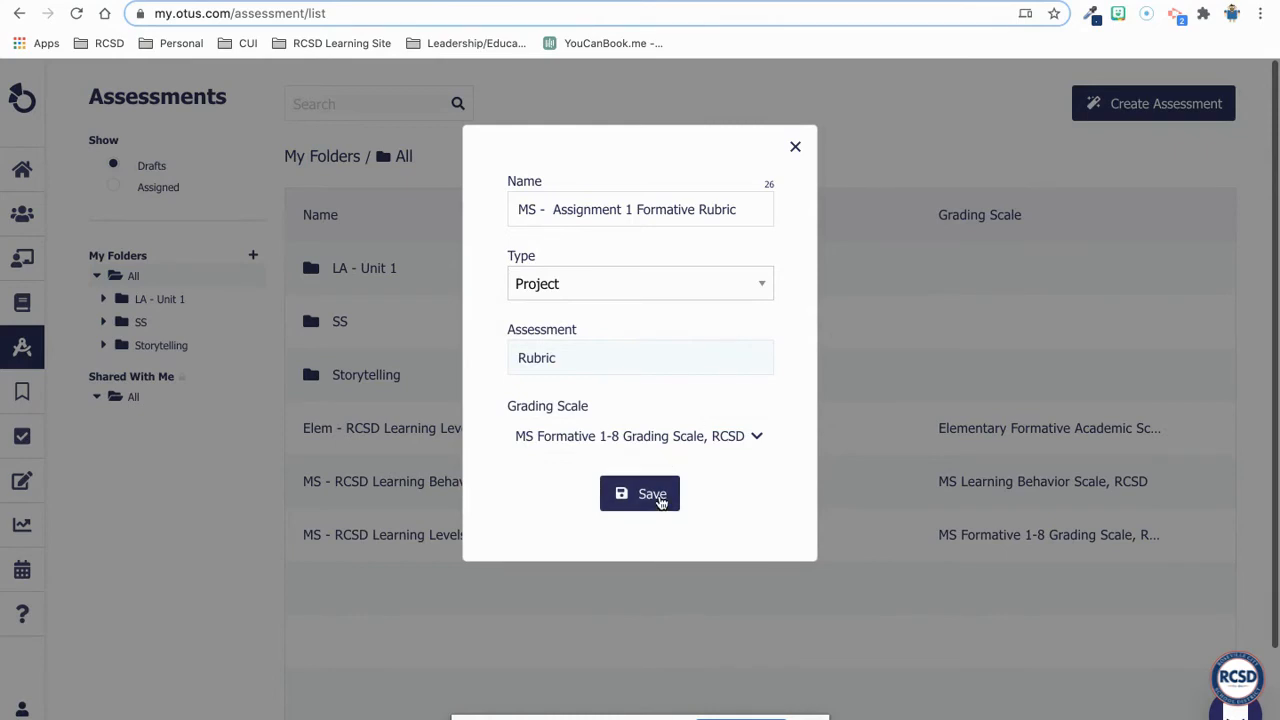
left_click(660, 500)
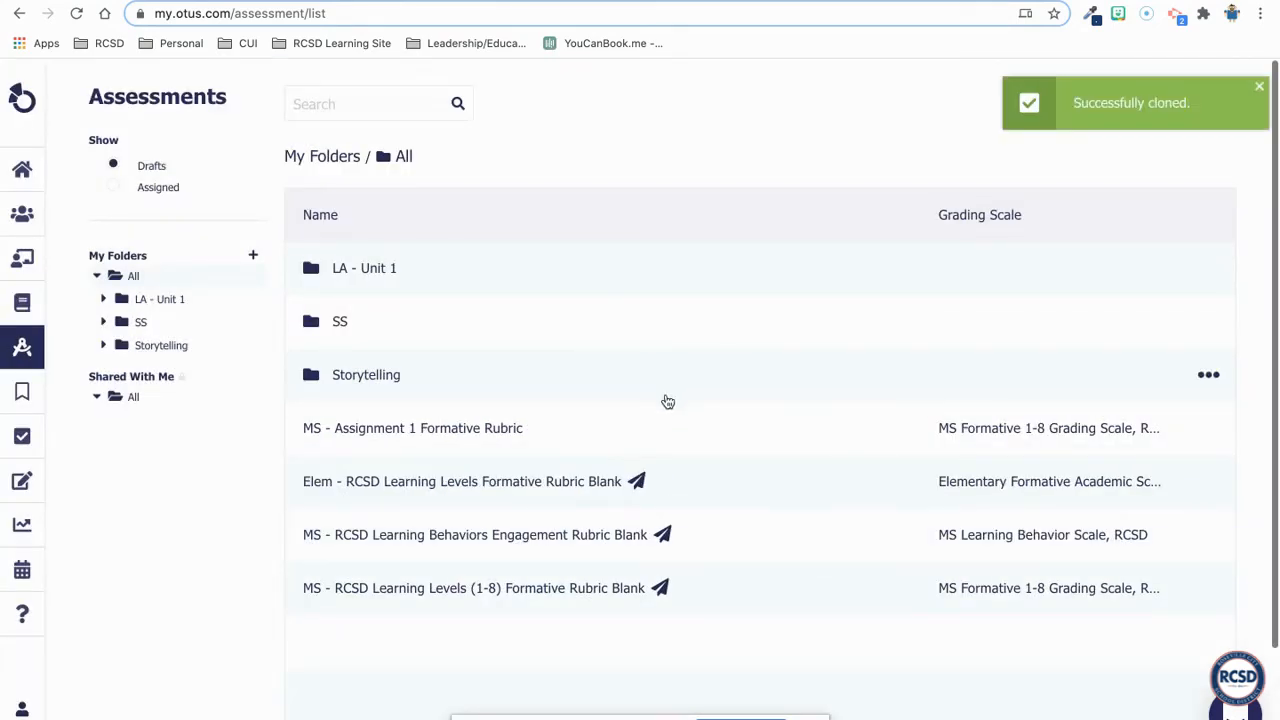
- Open the MS - Assignment 1 Formative Rubric and choose "Untitled document" from Google Drive as its attachment
left_click(428, 432)
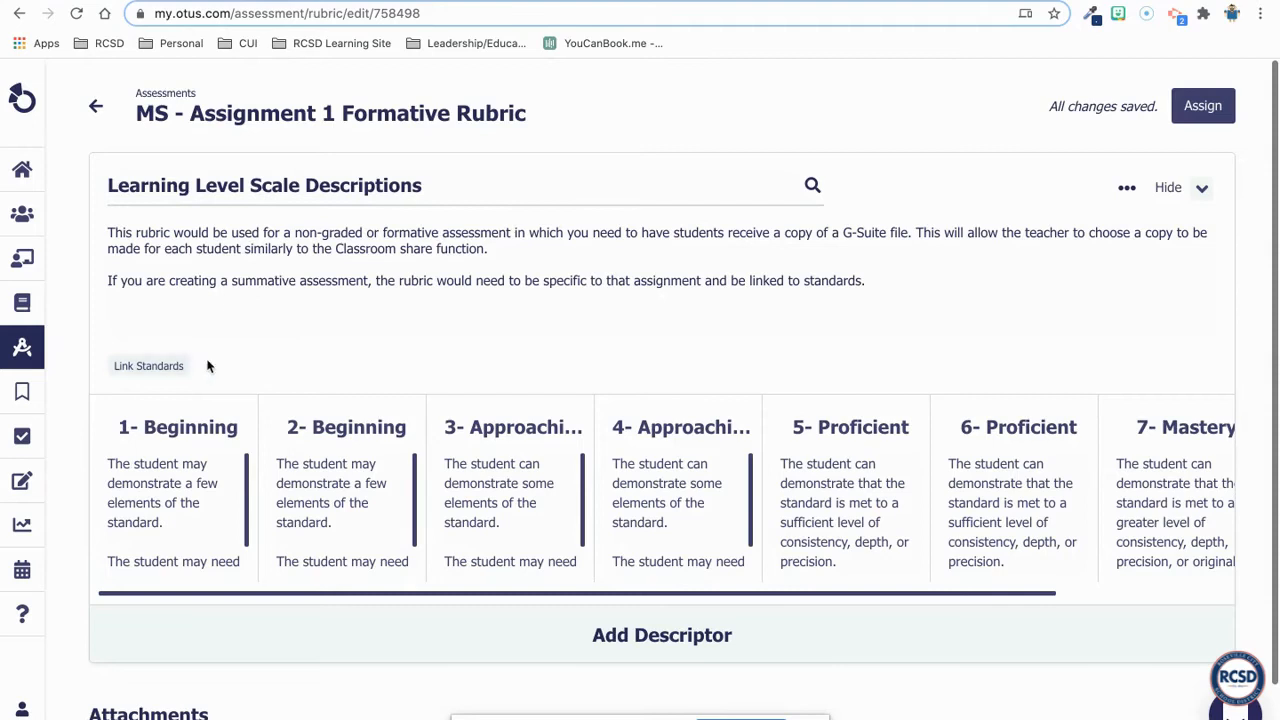
scroll(486, 388, "down", 1)
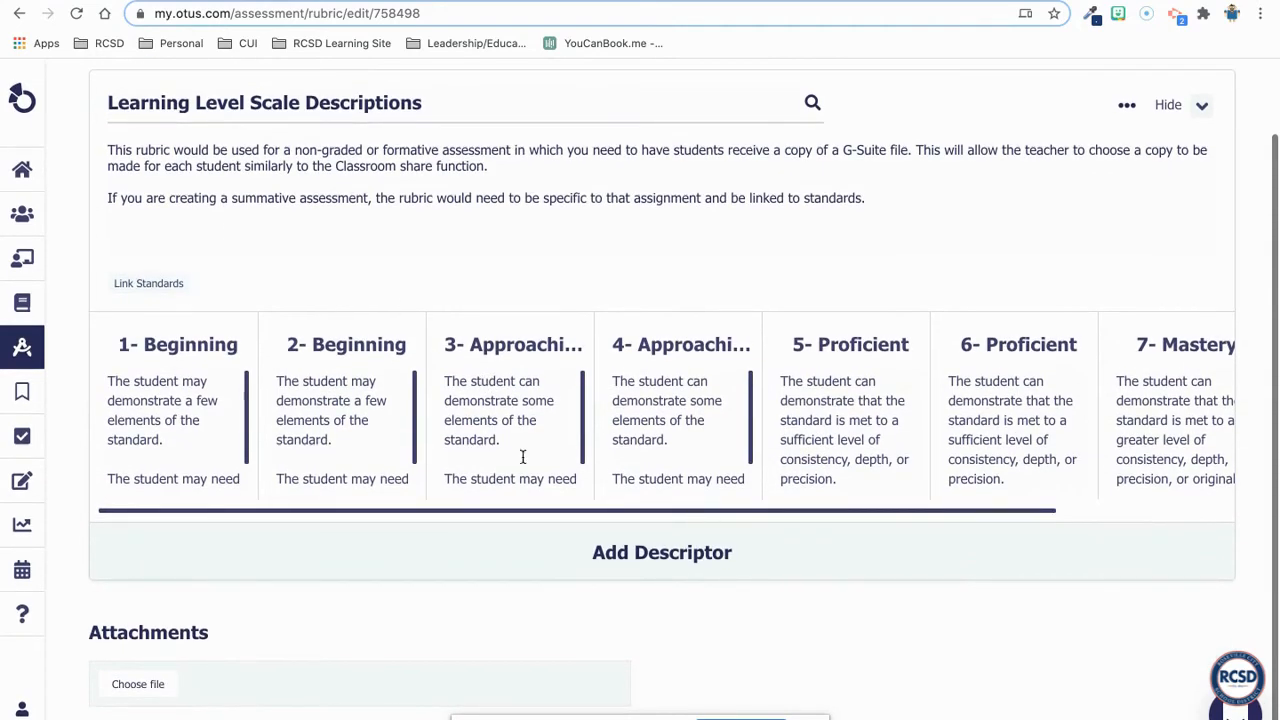
left_click(140, 687)
left_click(526, 480)
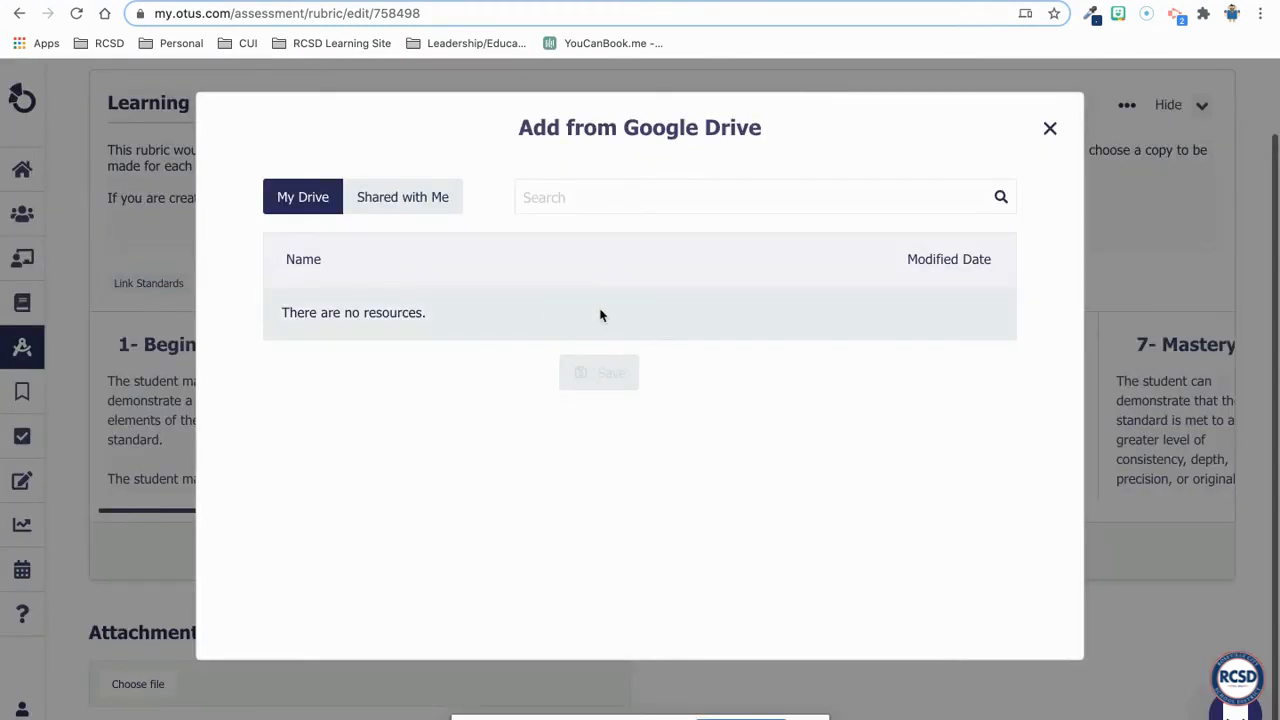
scroll(443, 389, "down", 10)
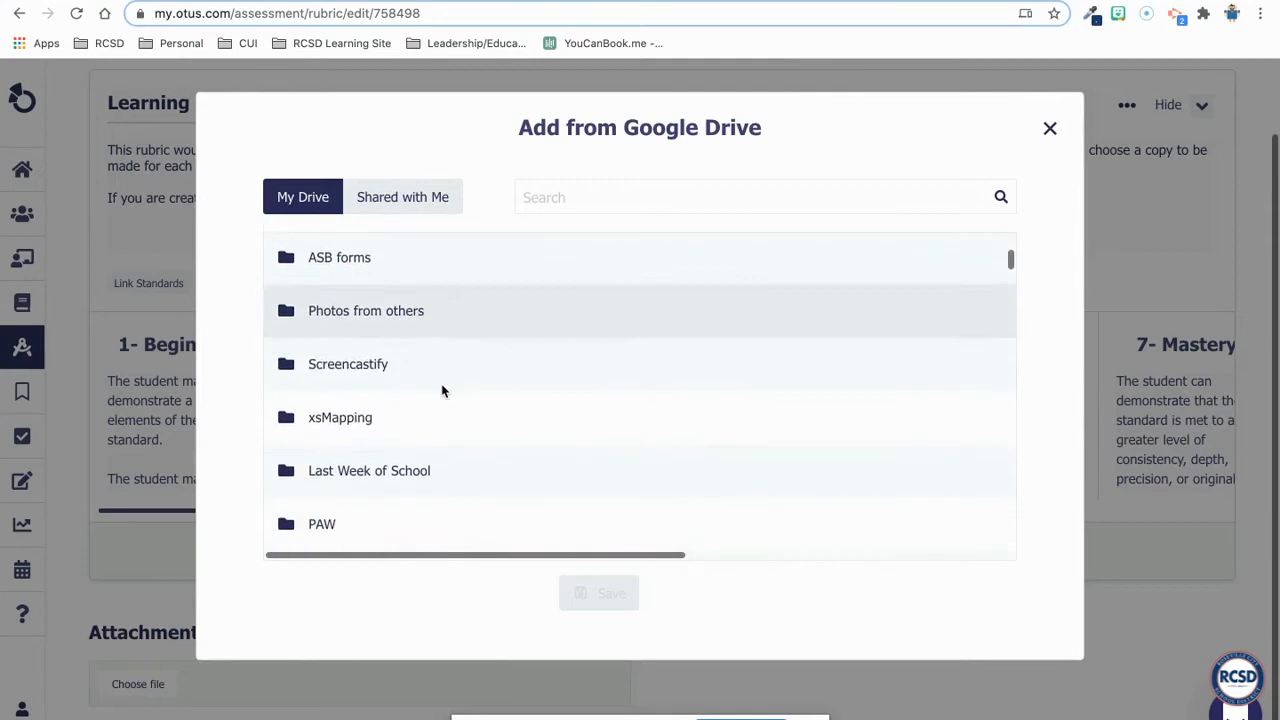
scroll(443, 389, "down", 6)
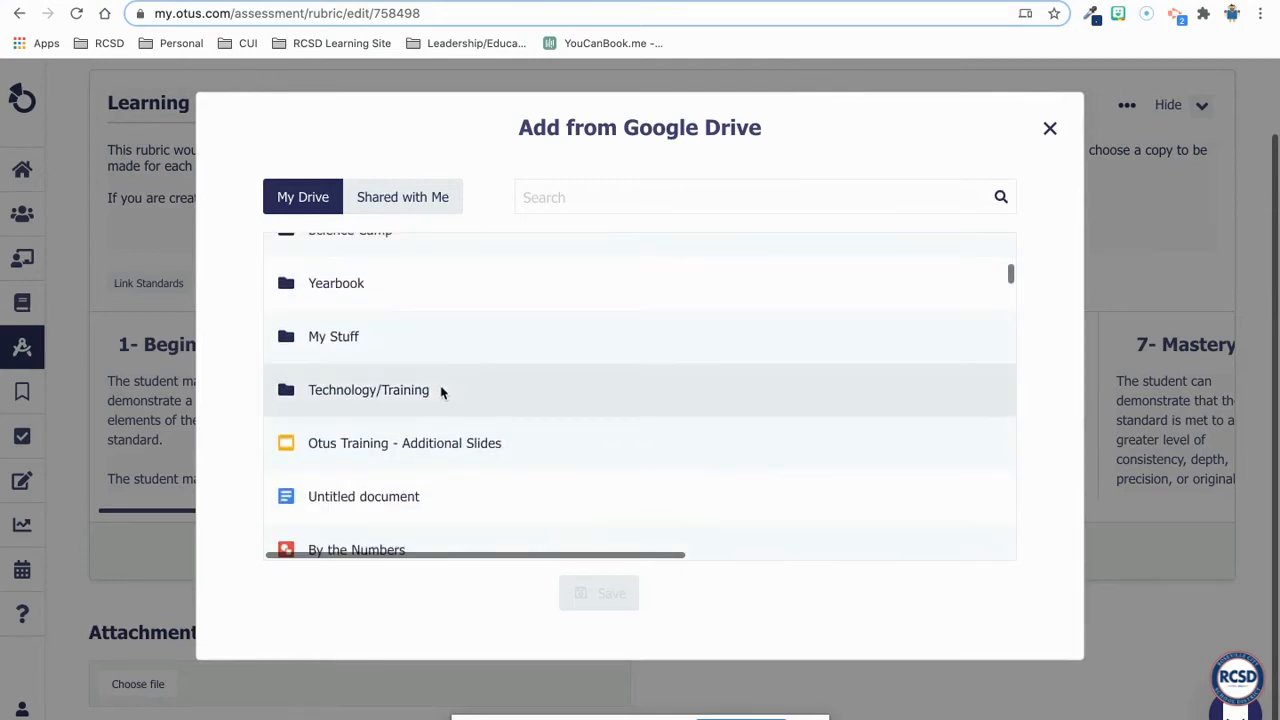
left_click(357, 497)
left_click(590, 594)
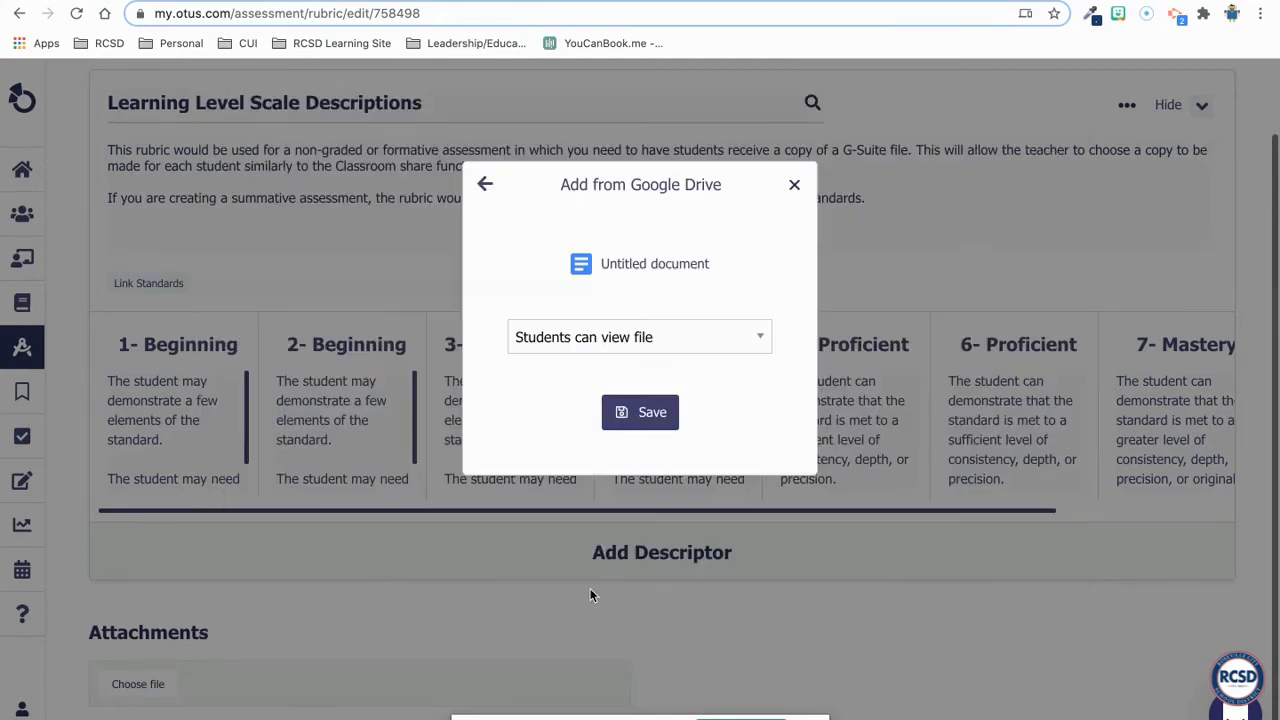
- Set the attached document's sharing option to "Make a copy for each student" and save the attachment
left_click(627, 340)
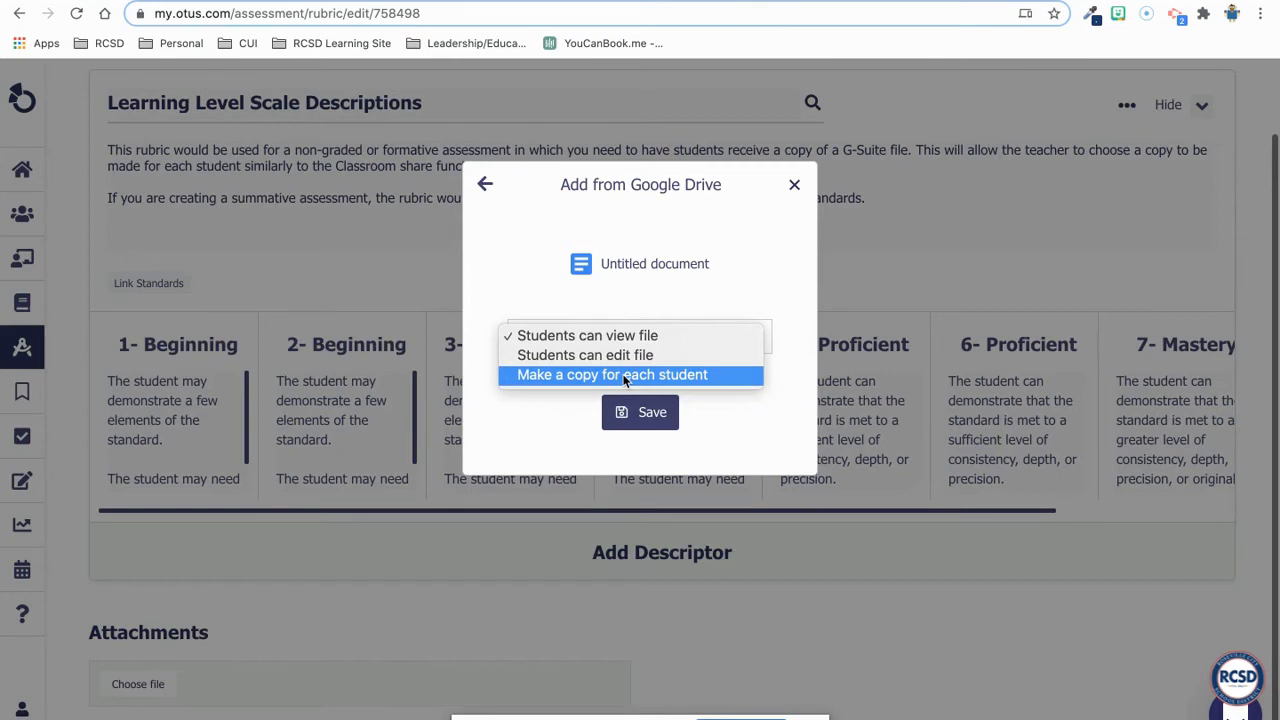
left_click(624, 376)
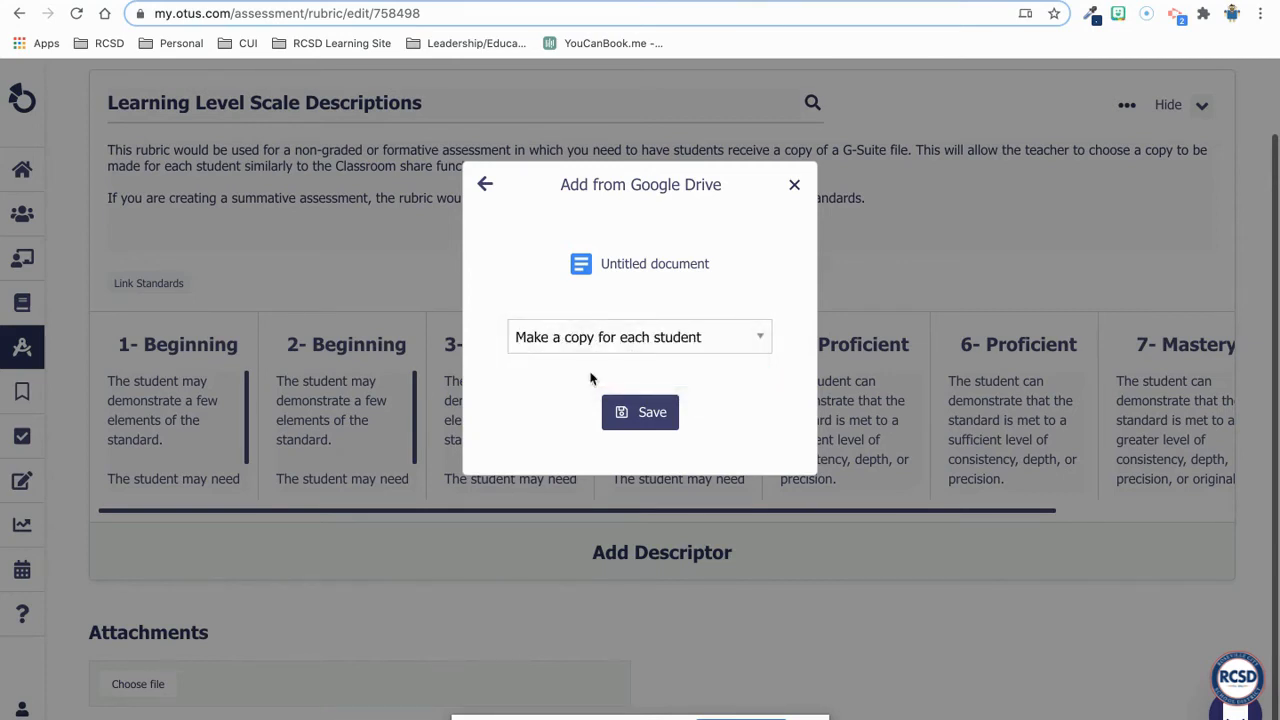
left_click(621, 411)
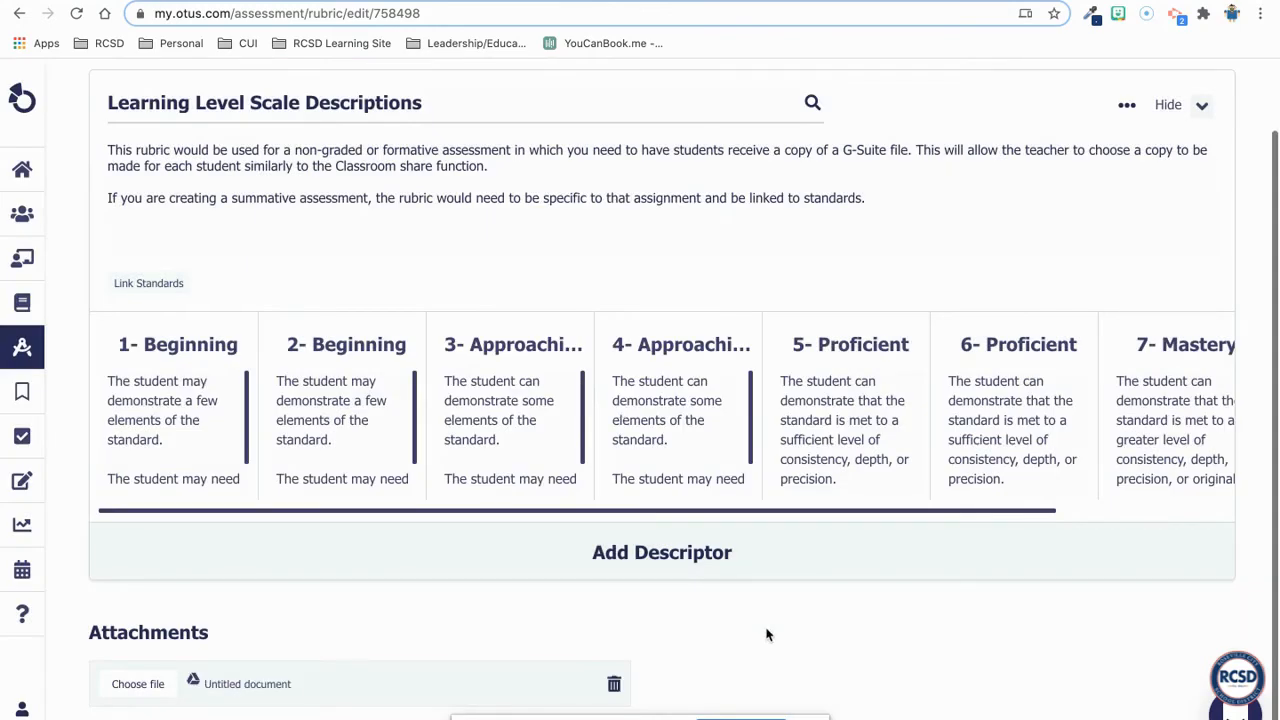
- View the file types available for adding another attachment, then close the selection without adding one
scroll(545, 605, "down", 1)
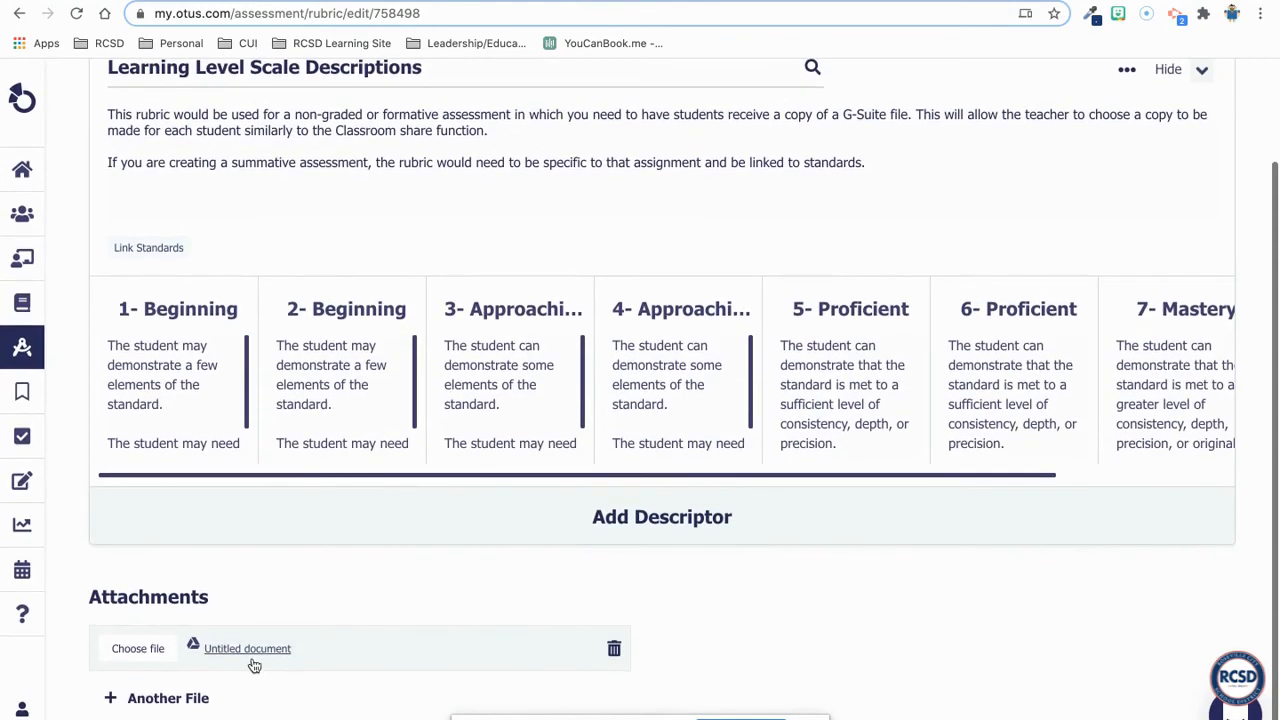
left_click(188, 700)
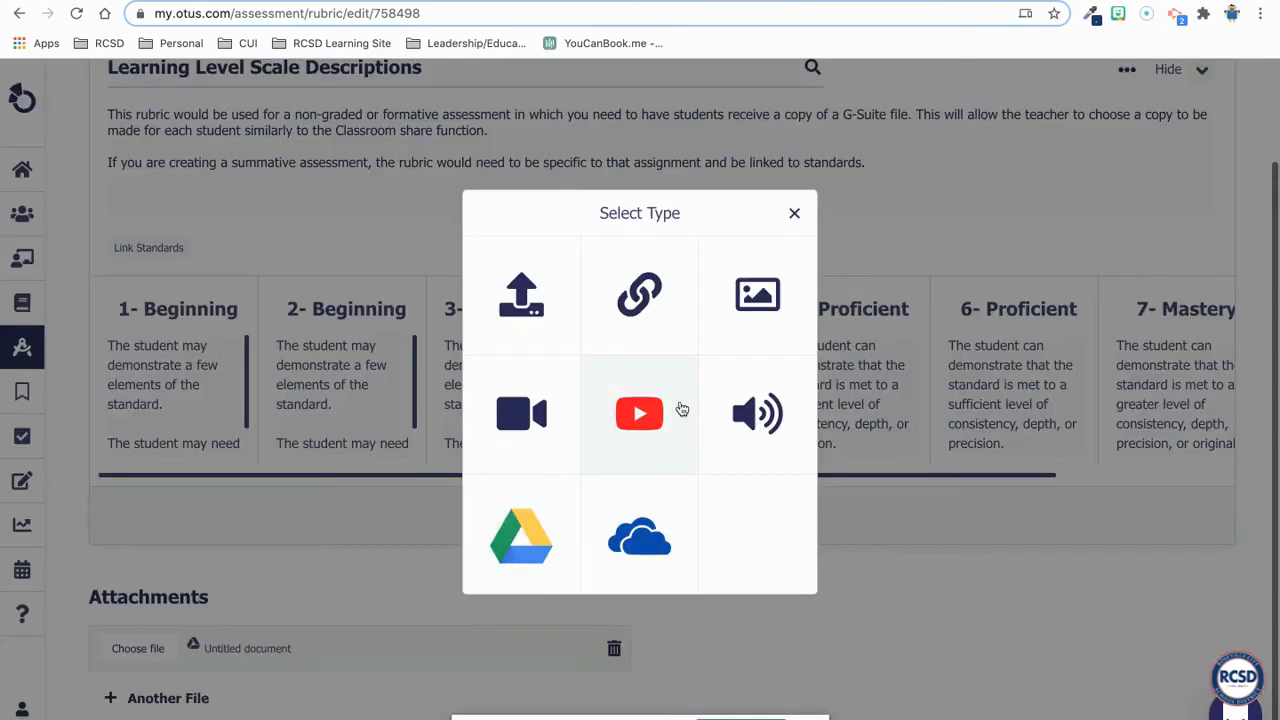
left_click(795, 218)
- Start assigning the rubric without linked standards and select the Language Arts 6 (Advanced) 1(A) class as recipients
scroll(723, 360, "up", 3)
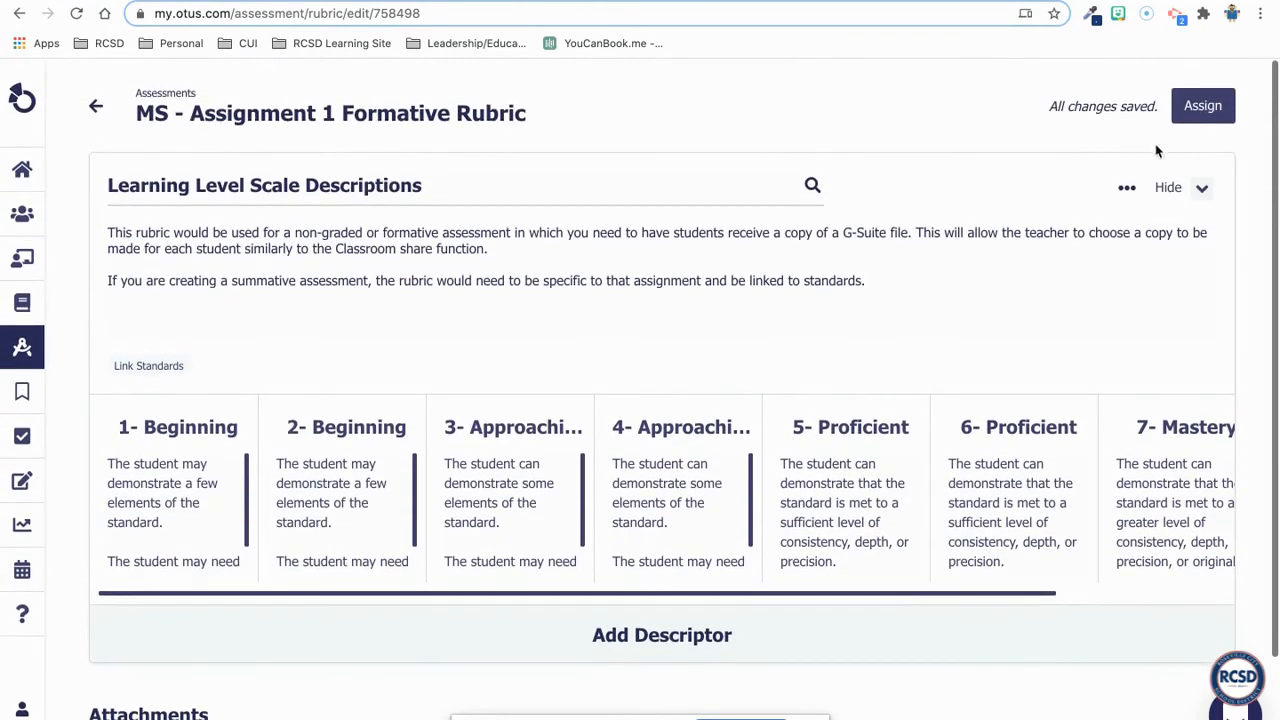
left_click(1197, 110)
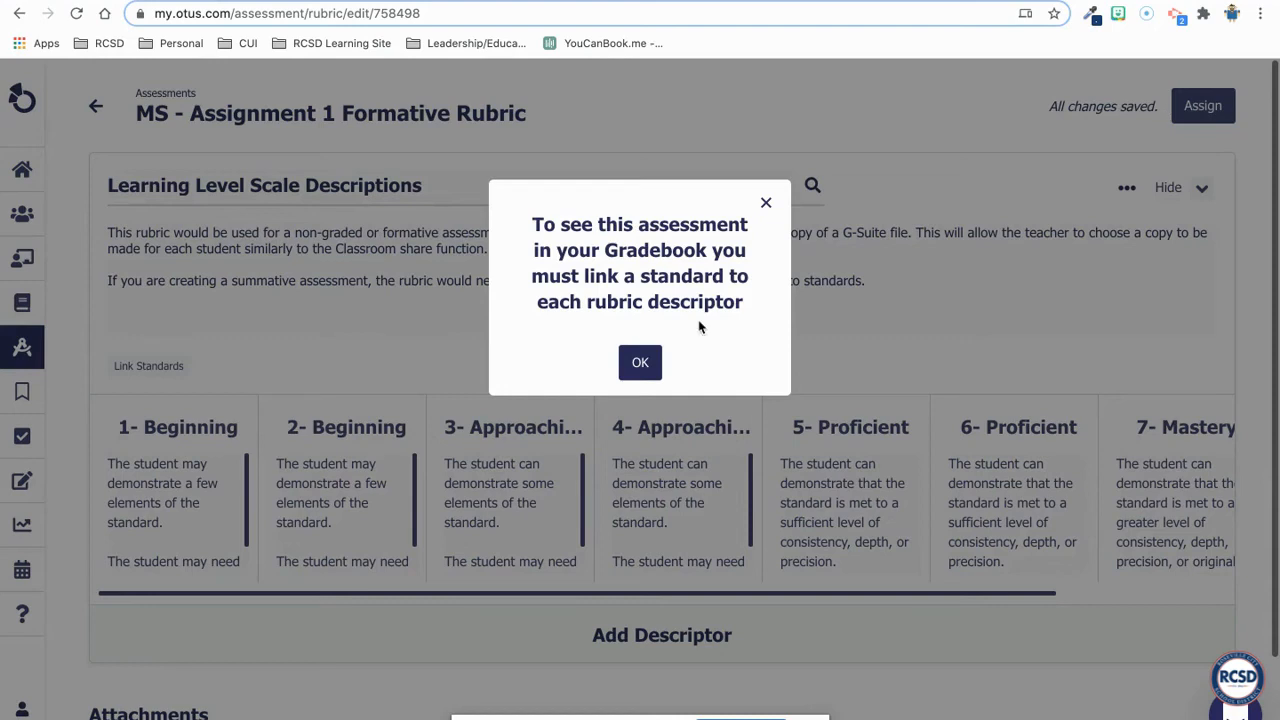
left_click(642, 364)
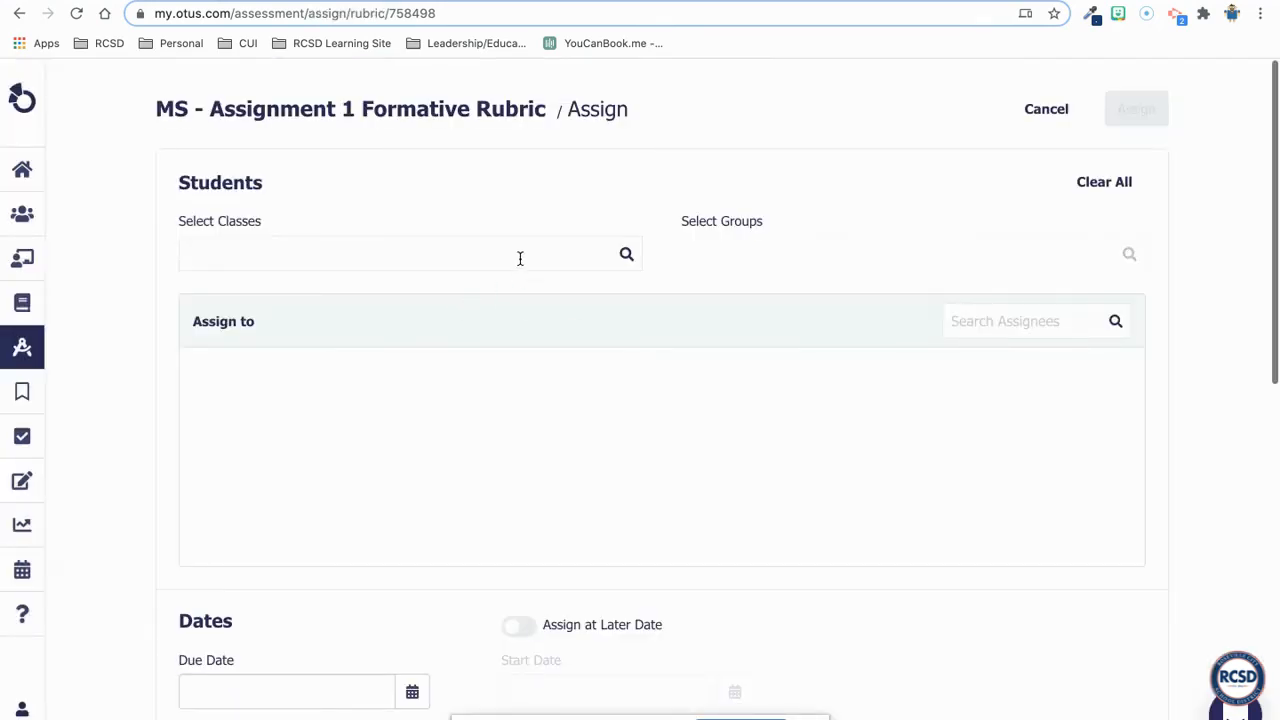
left_click(521, 258)
left_click(434, 289)
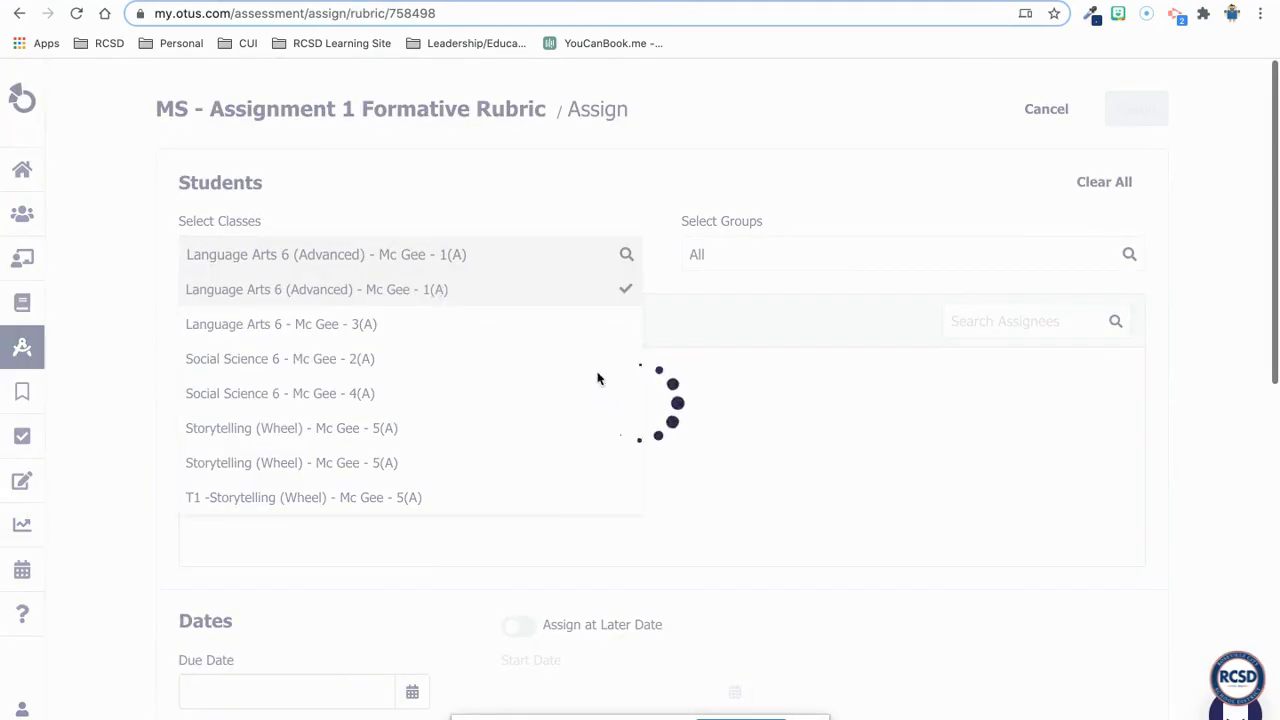
left_click(762, 204)
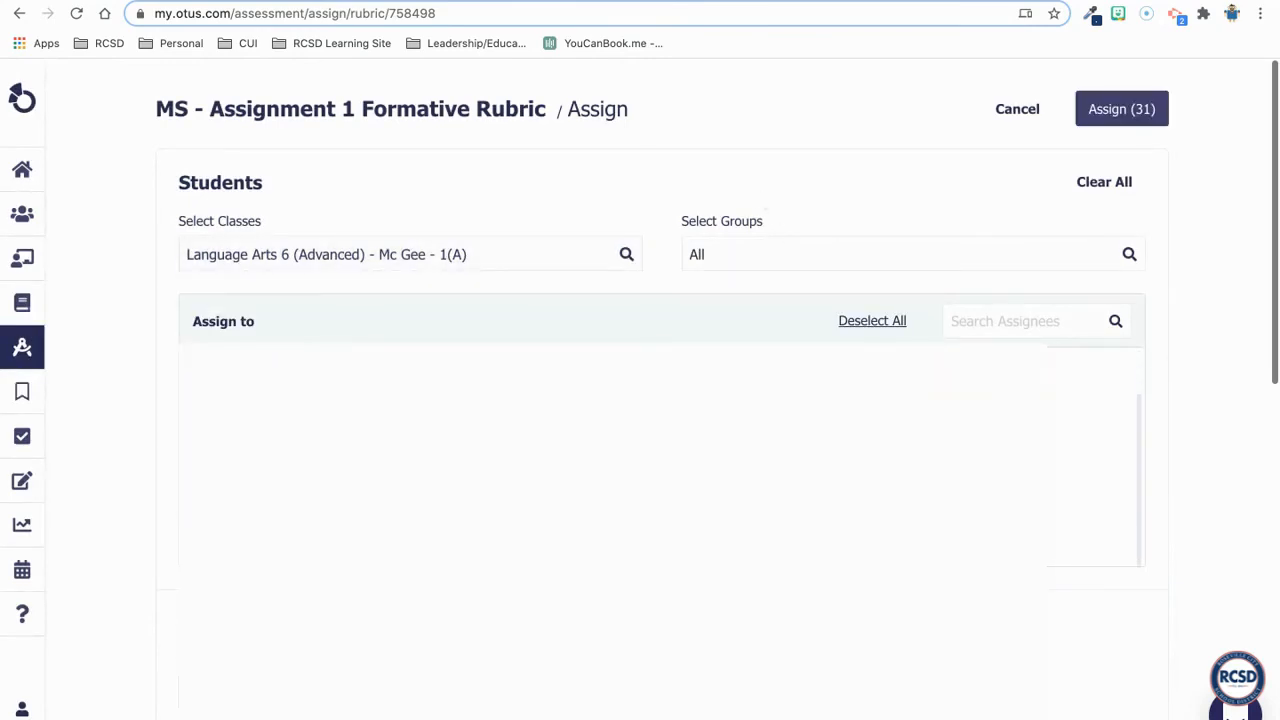
- Set the due date to 08/01/2020 11:59 PM and add an availability period for the assessment
scroll(771, 631, "down", 3)
left_click(414, 392)
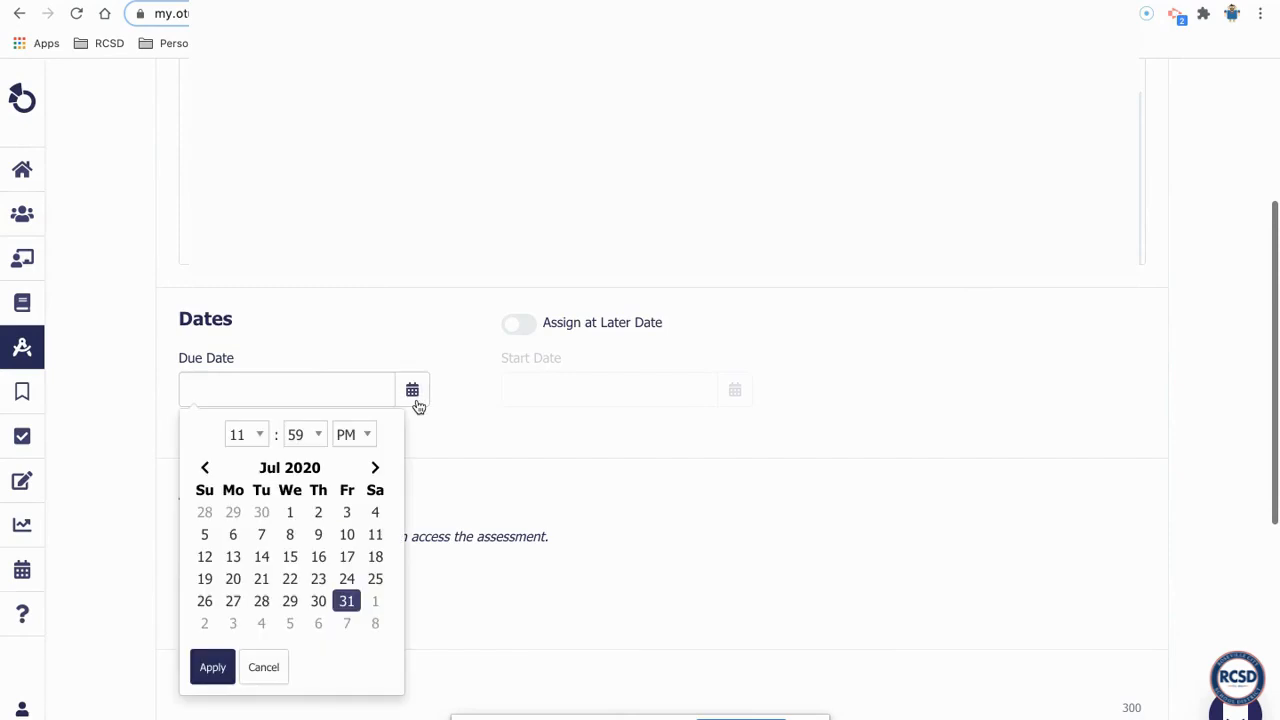
left_click(374, 603)
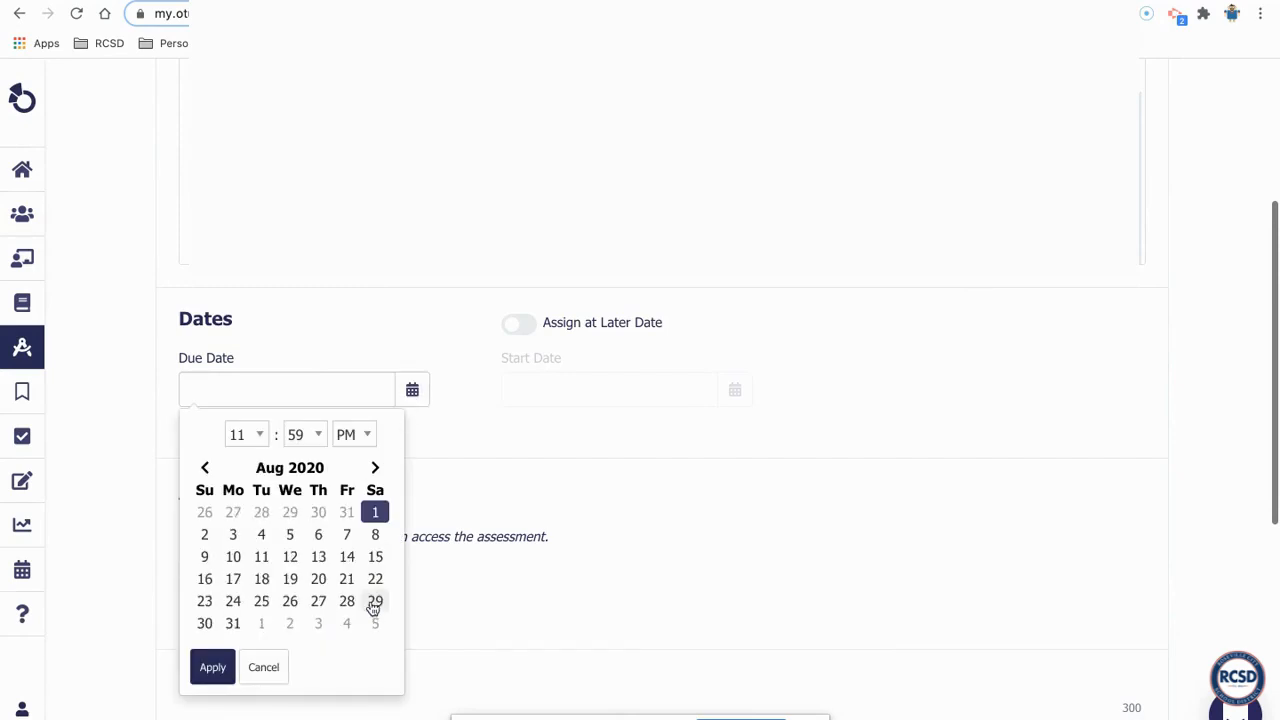
left_click(212, 667)
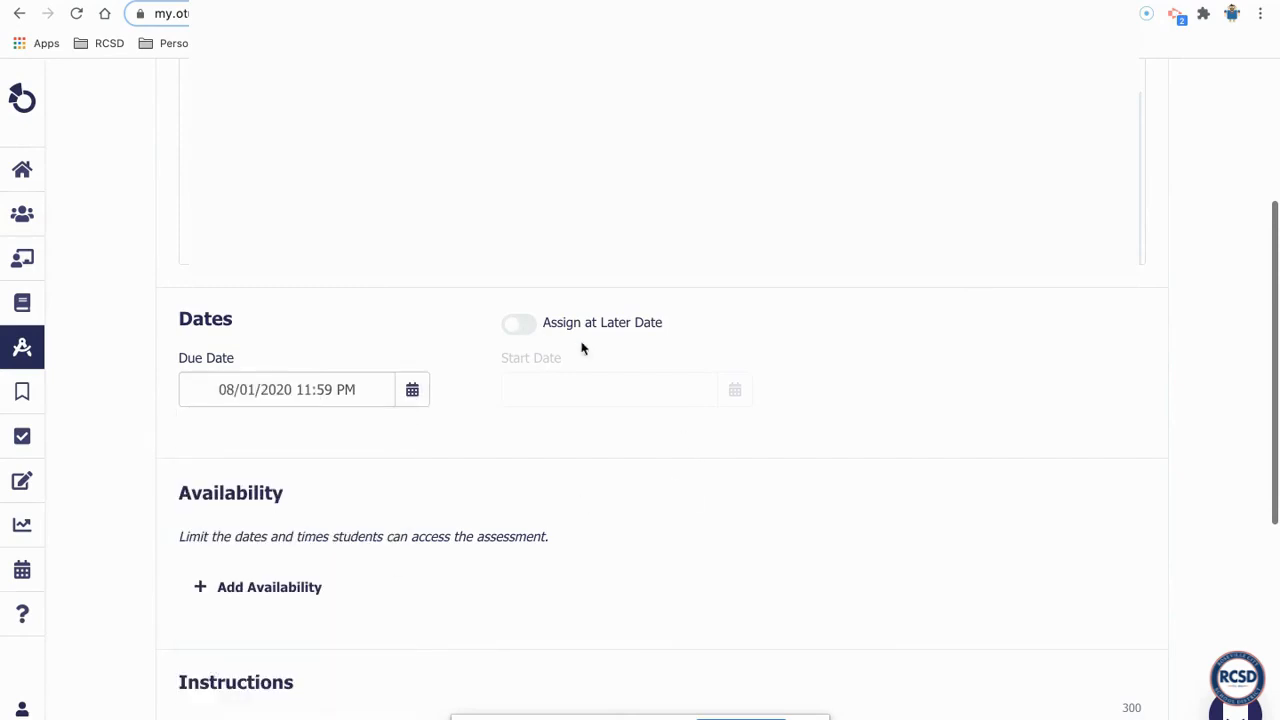
scroll(571, 400, "down", 1)
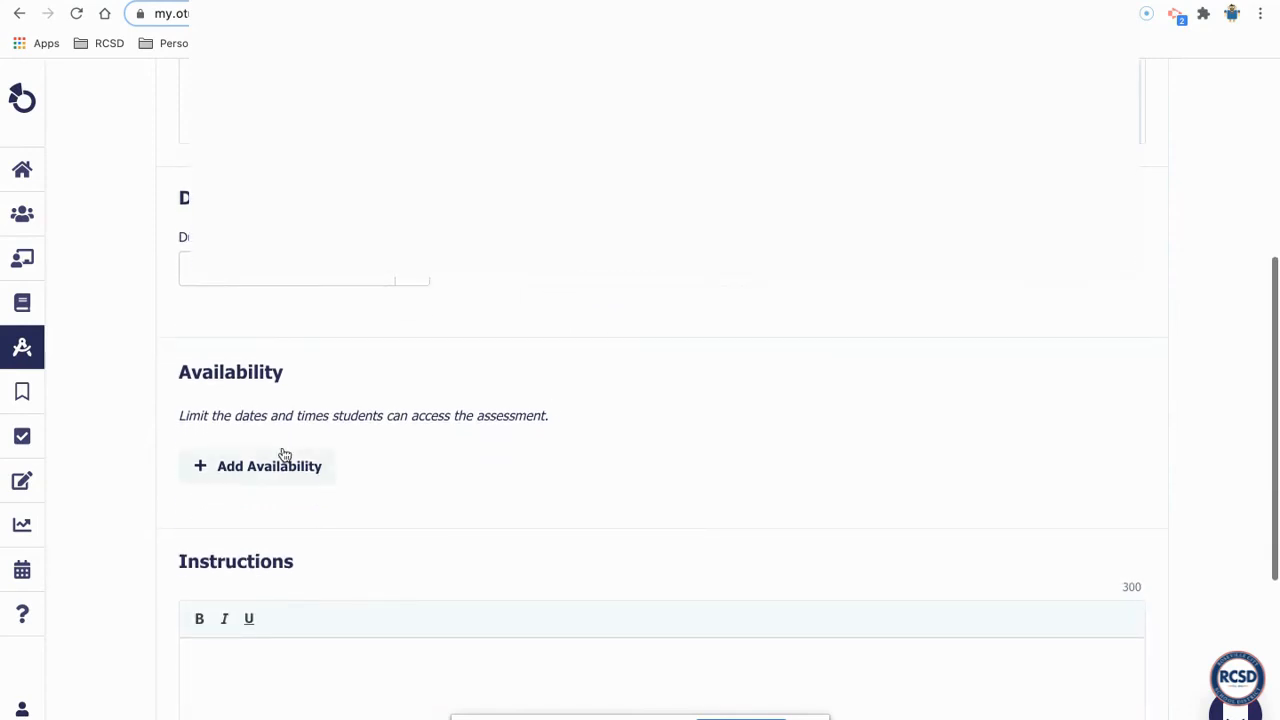
left_click(251, 476)
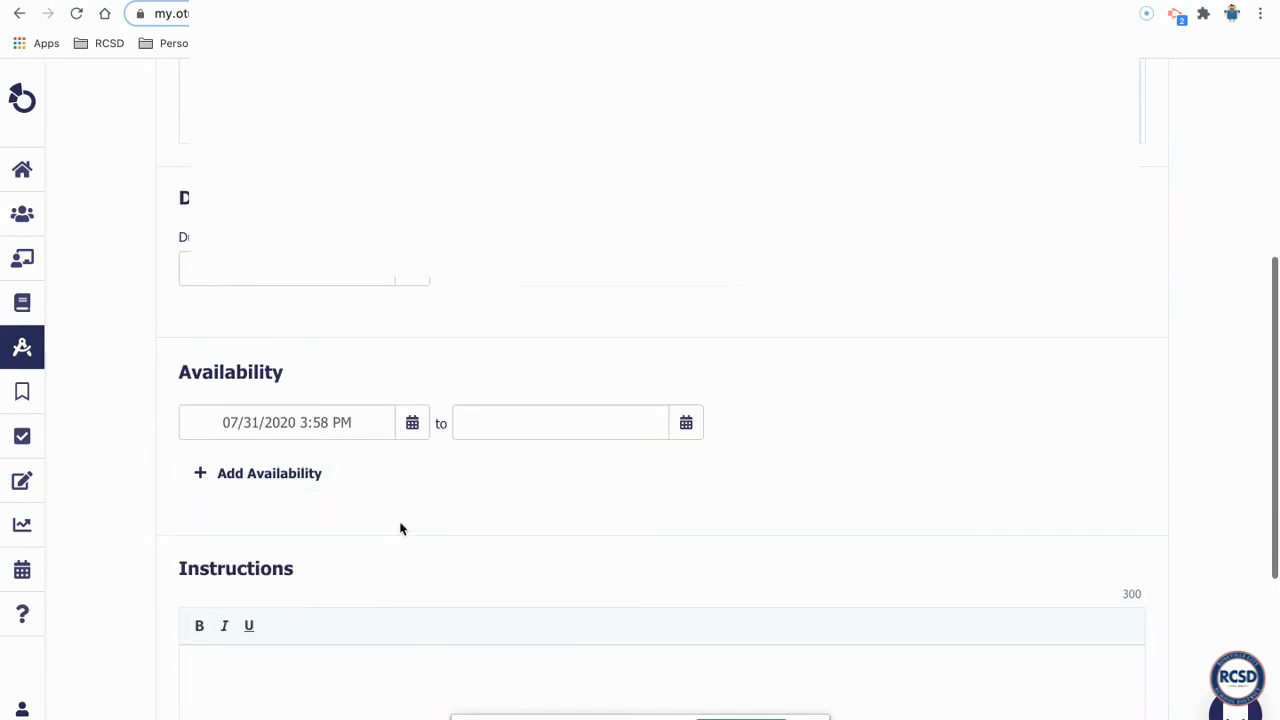
- Enter "Read the document and follow directions" as the assignment's instructions
scroll(760, 465, "down", 3)
left_click(551, 443)
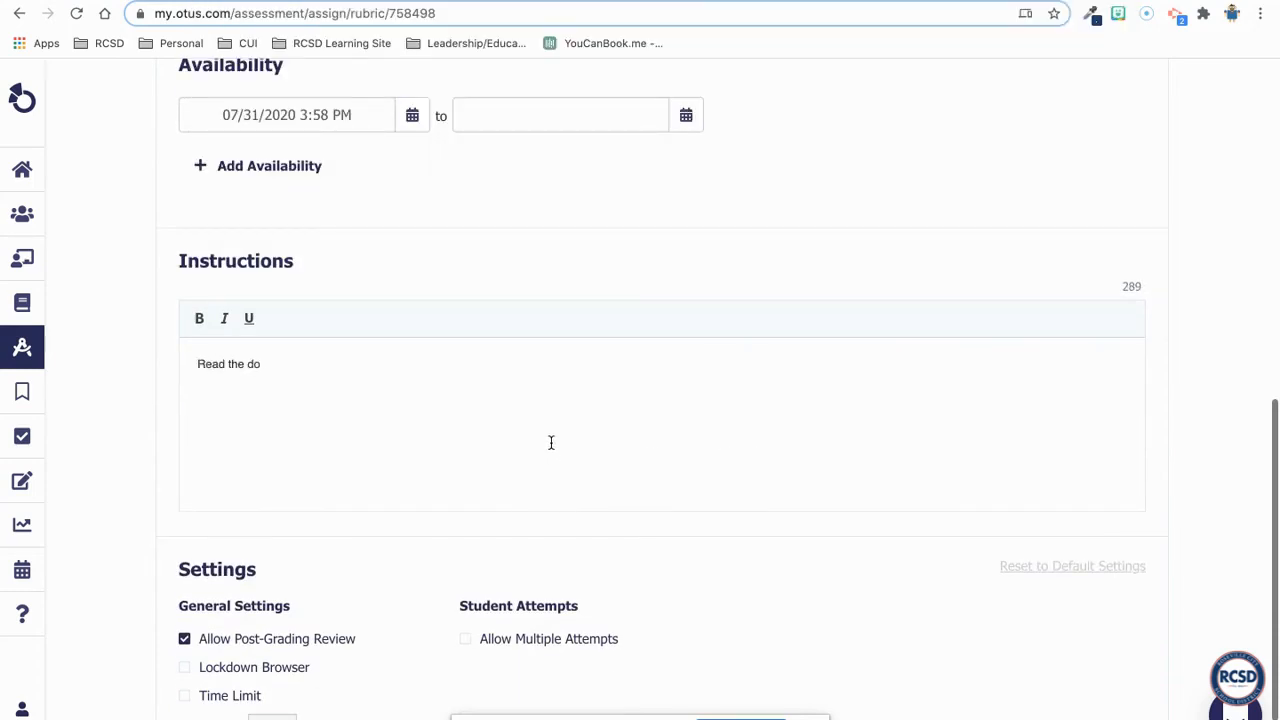
type("Read the document and follow directions")
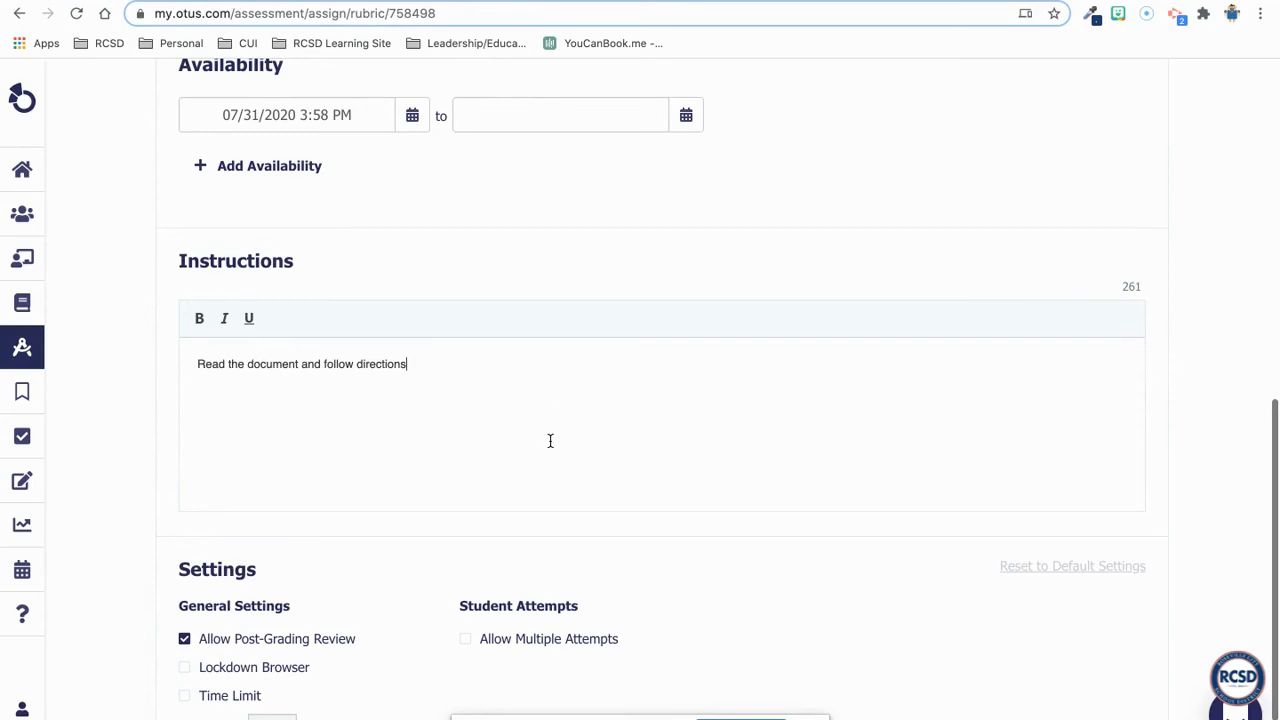
- Assign the rubric to the selected students and view the actions available for it in the assigned assessments list
scroll(458, 377, "down", 2)
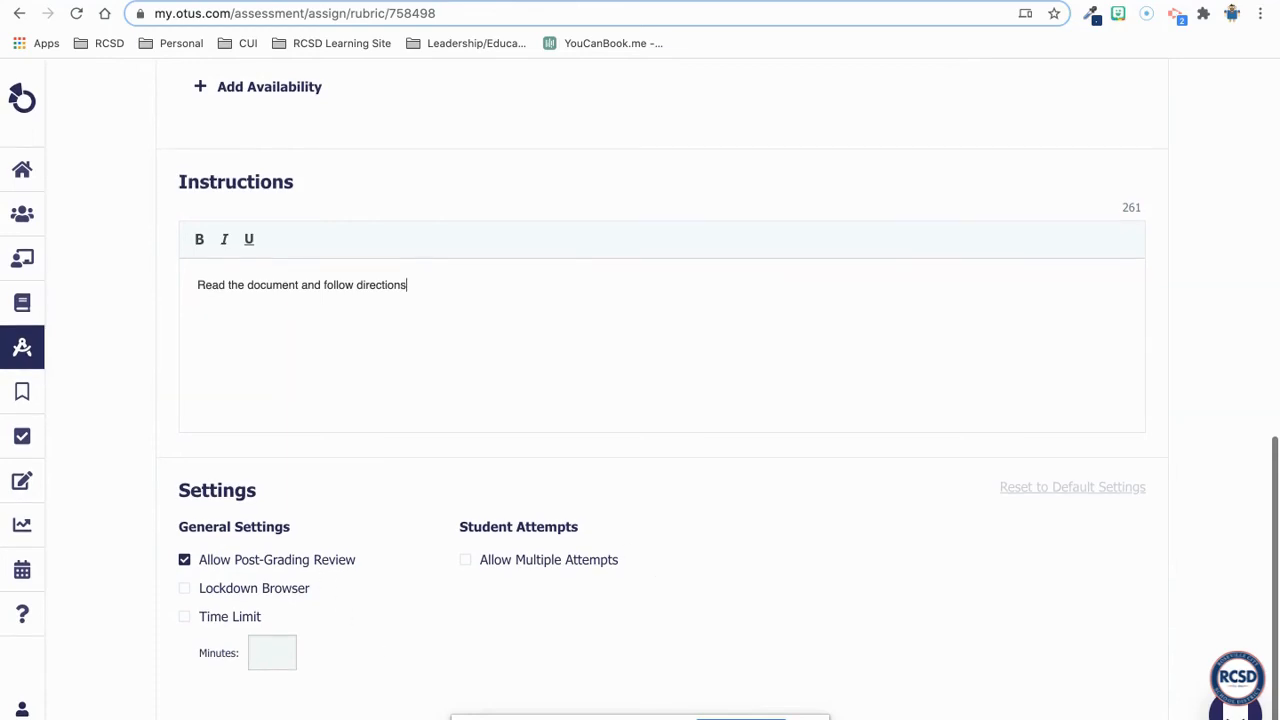
scroll(834, 663, "up", 6)
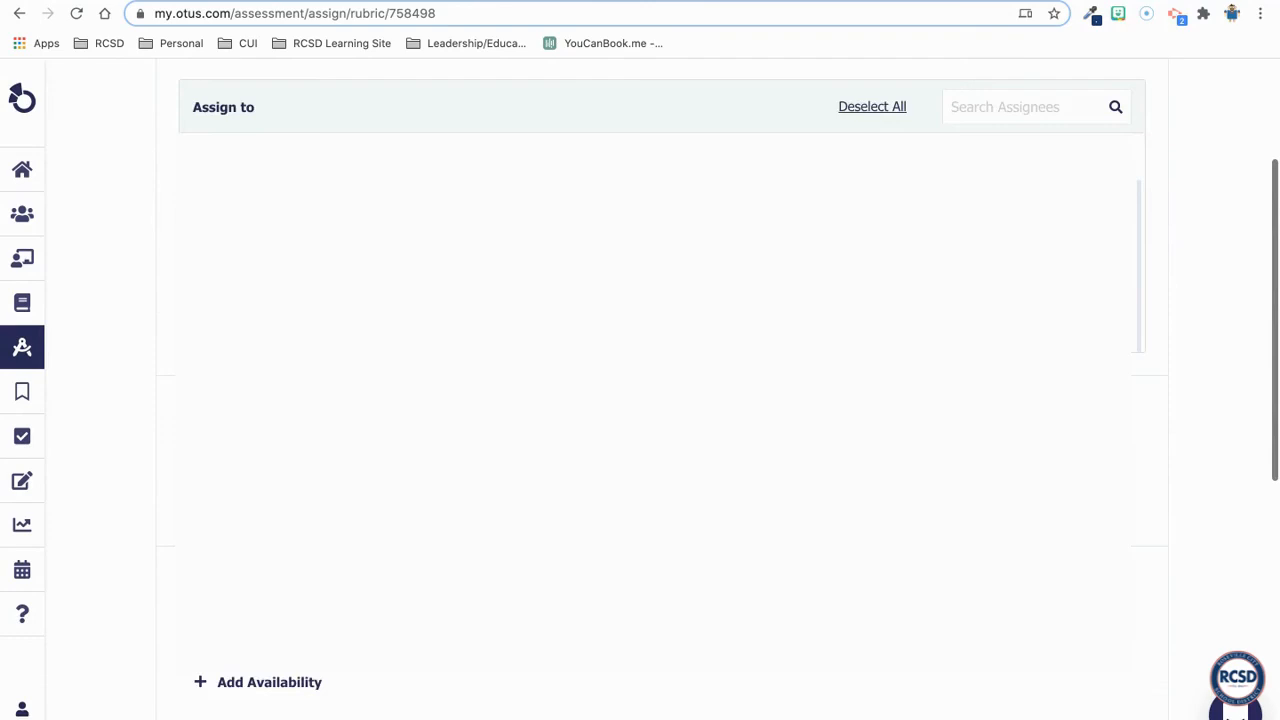
left_click(1140, 111)
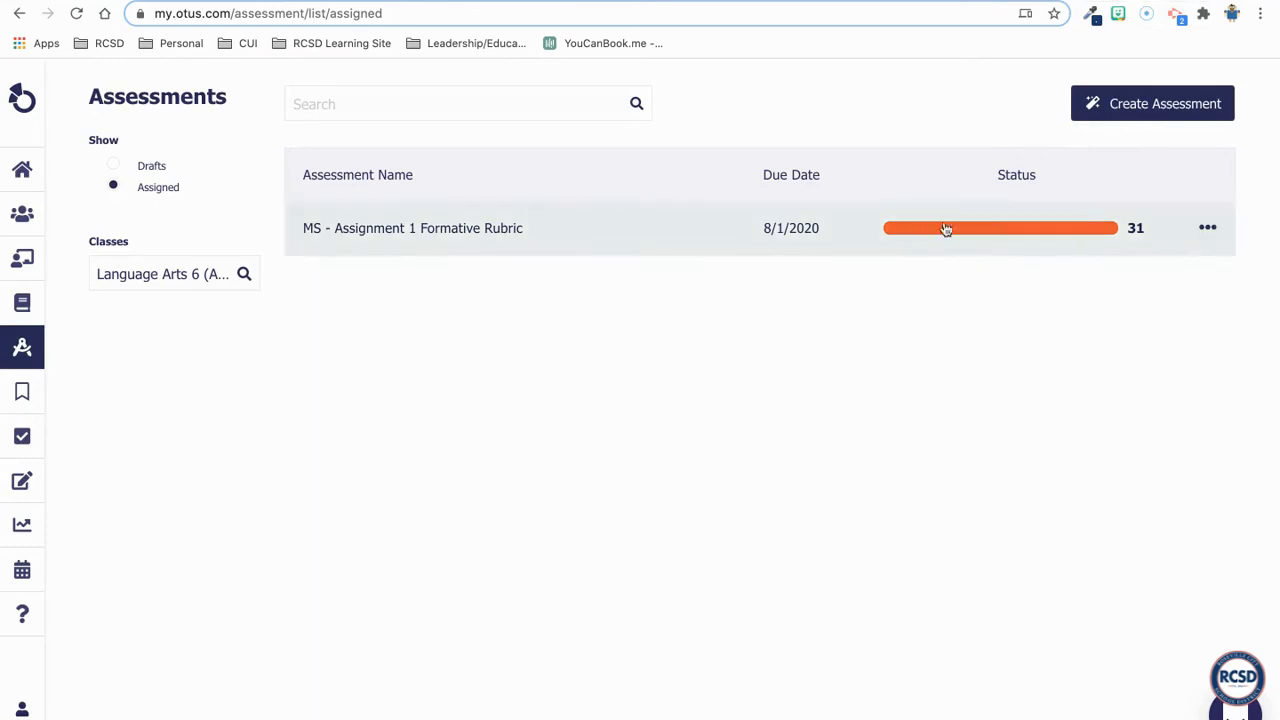
left_click(1208, 228)
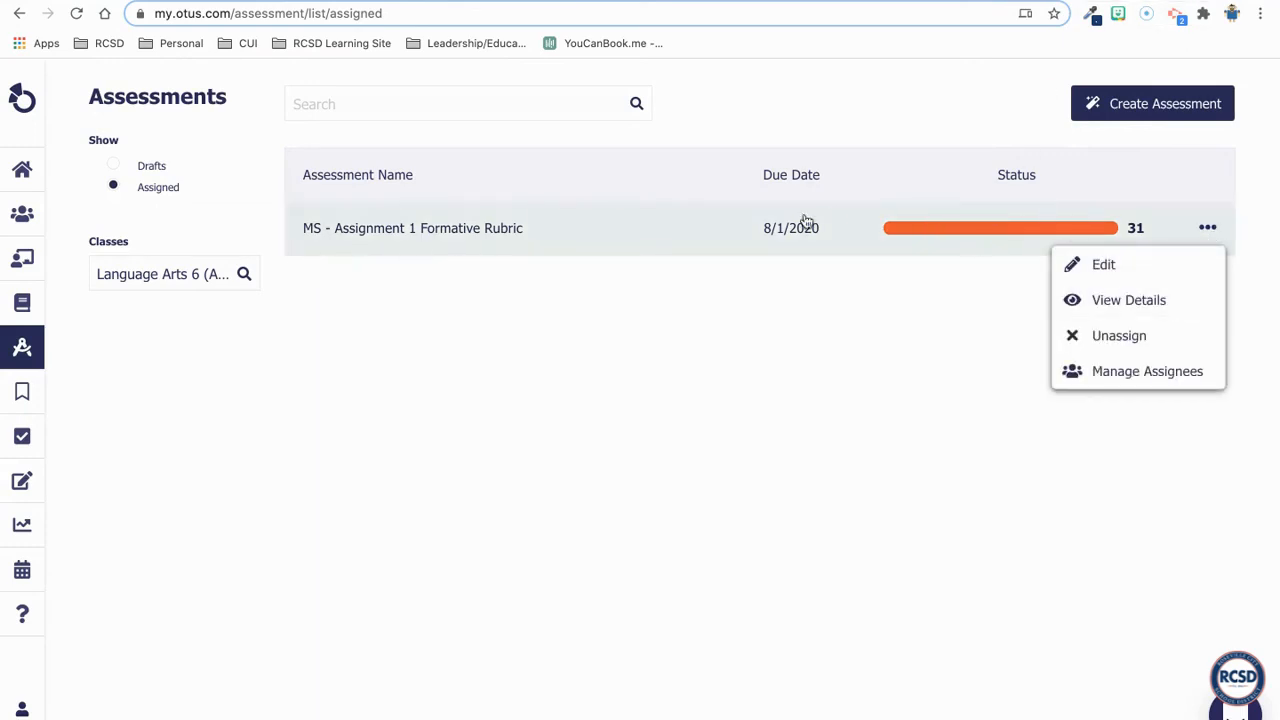
left_click(831, 258)
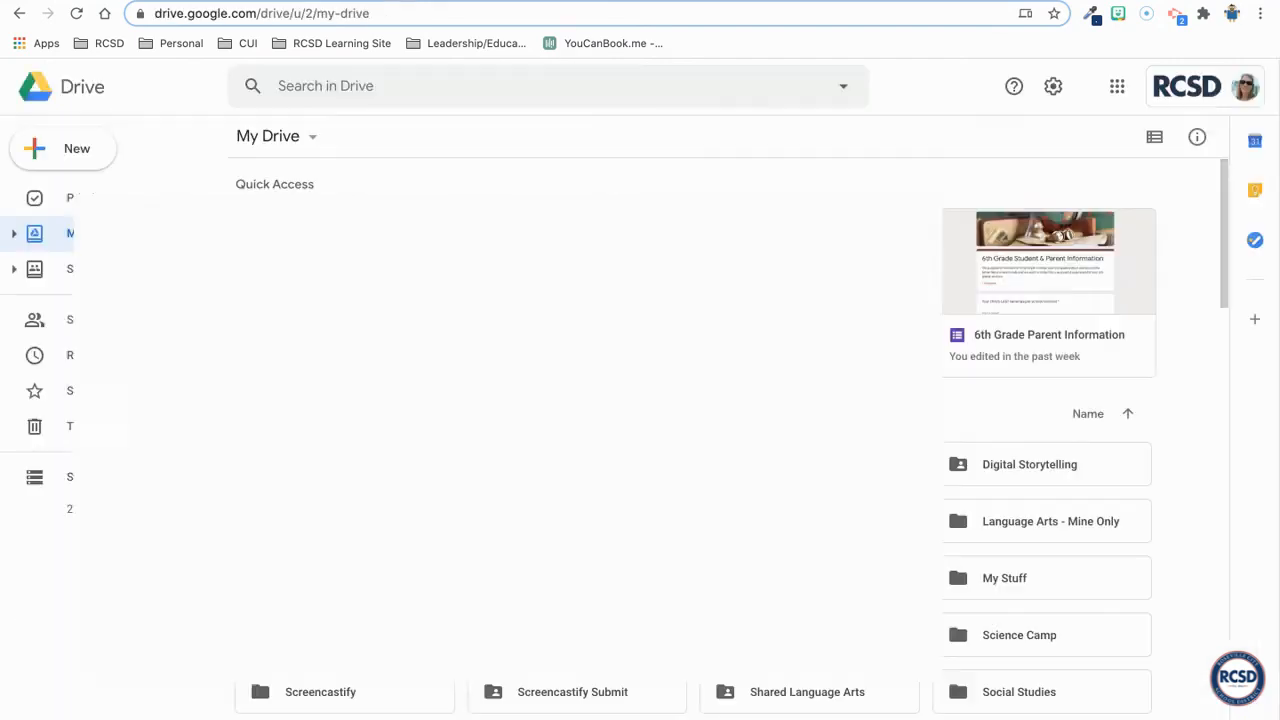
- In Google Drive, open the Quick WEb Quest Formative folder within Otus's Language Arts 6 (Advanced) class folder and look through the student document copies
scroll(339, 557, "down", 3)
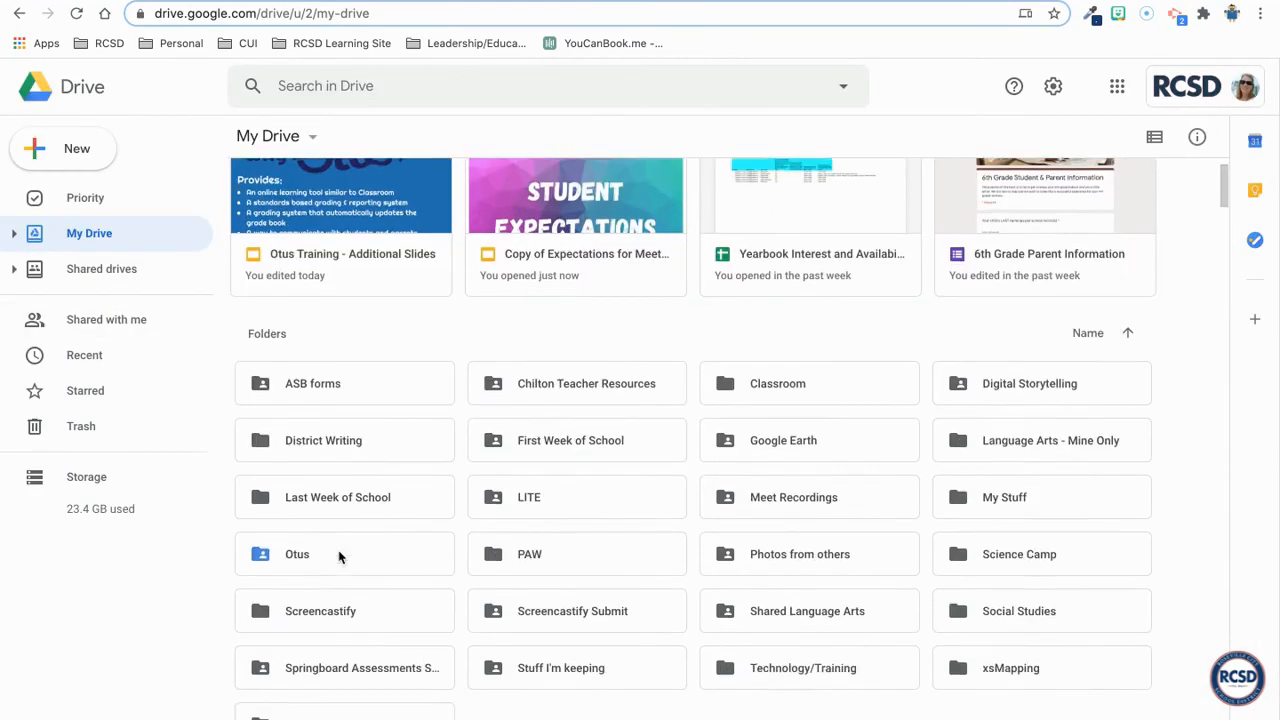
double_click(313, 527)
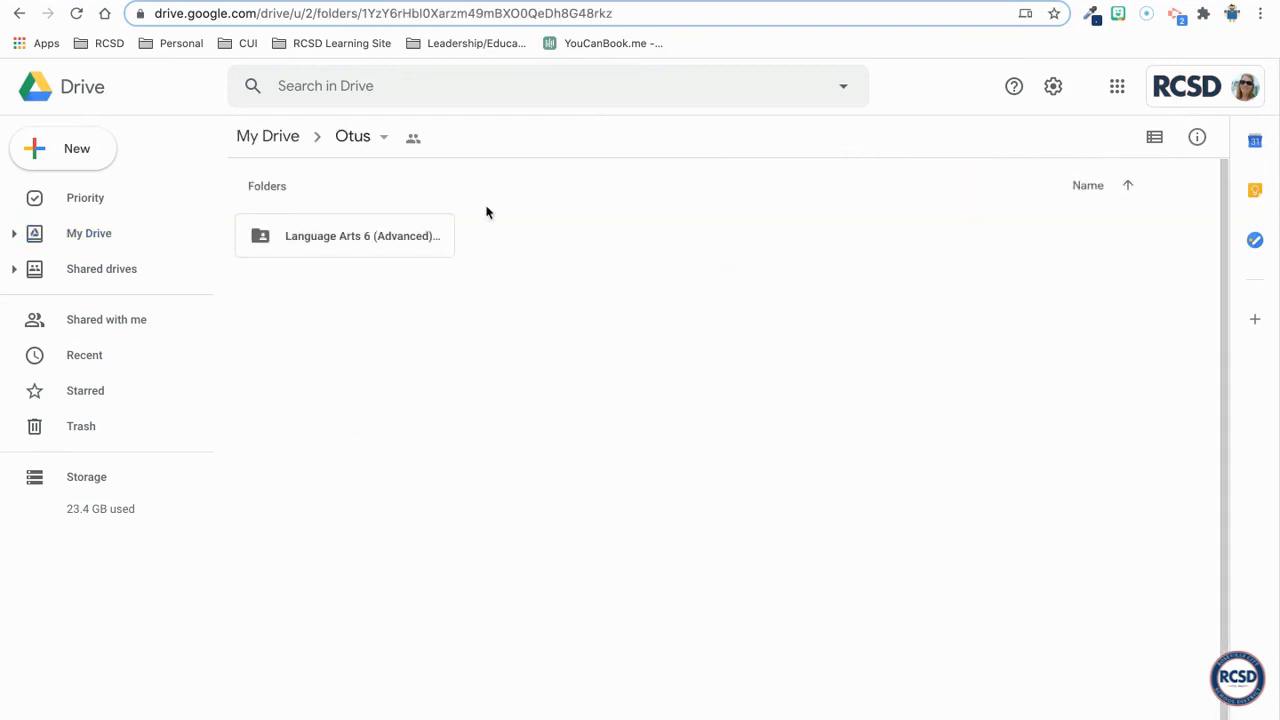
double_click(378, 252)
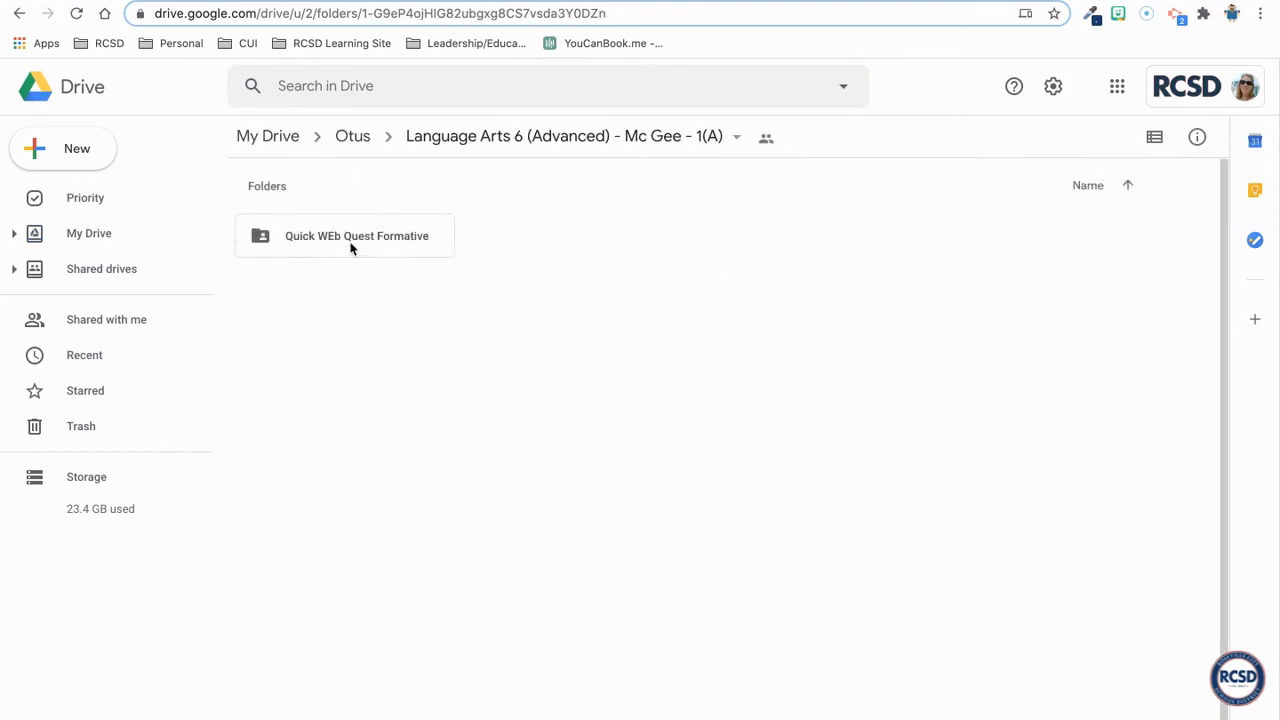
double_click(350, 238)
scroll(396, 307, "down", 6)
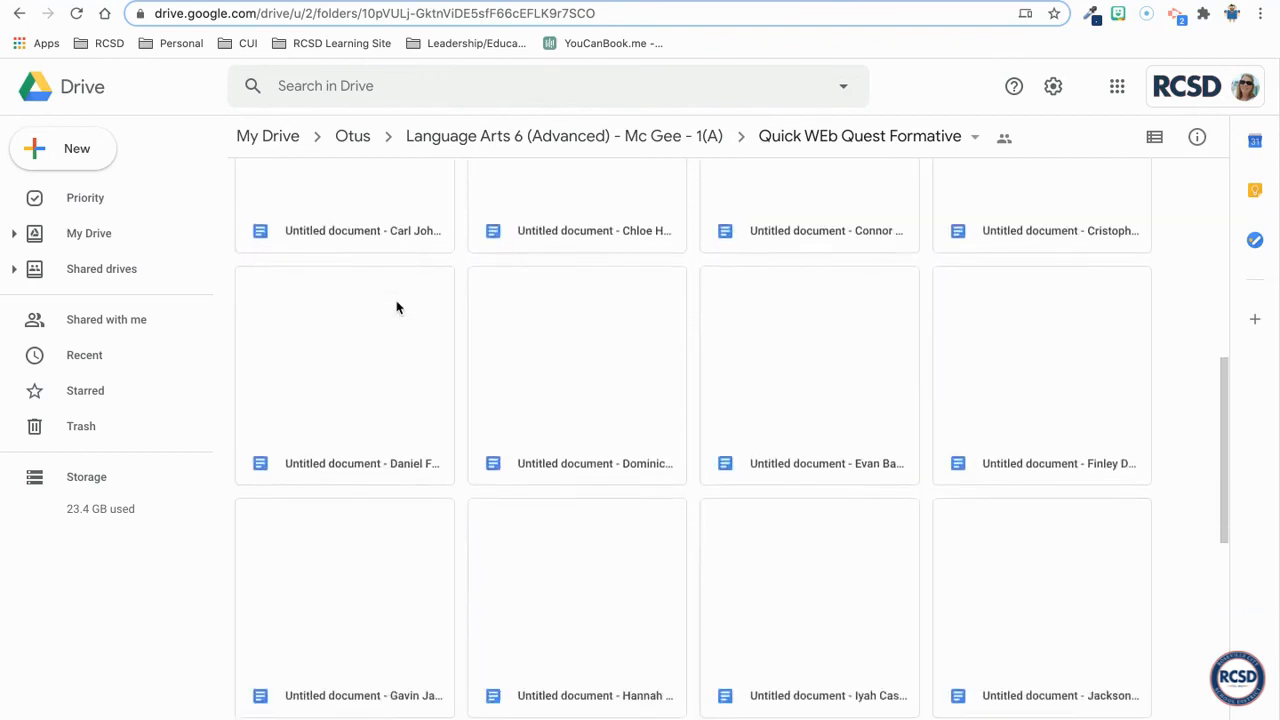